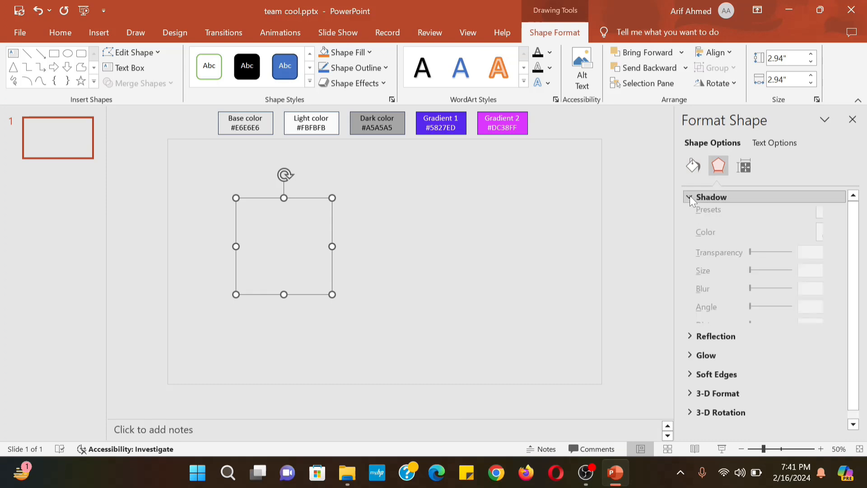
Expand the circle's Shadow settings in the Format Shape pane
click(839, 215)
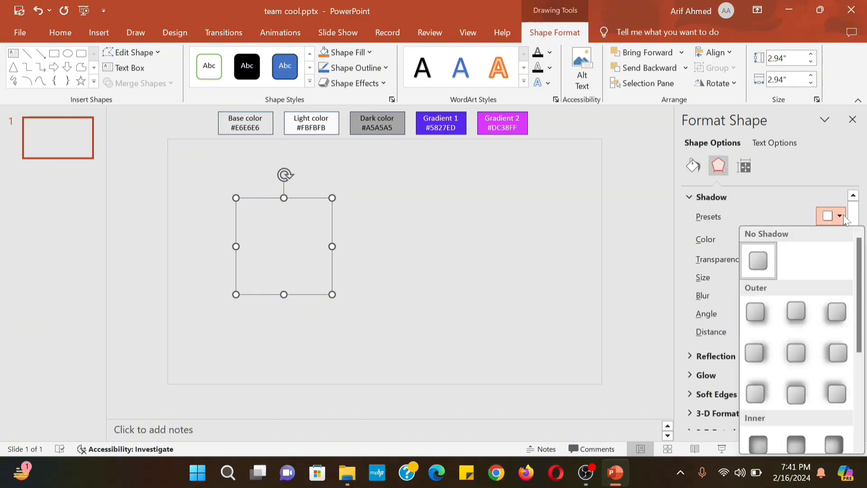
Give the circle an outer shadow in the Dark swatch colour: 60% transparency, 20 pt blur, 10 pt distance
click(773, 316)
click(832, 238)
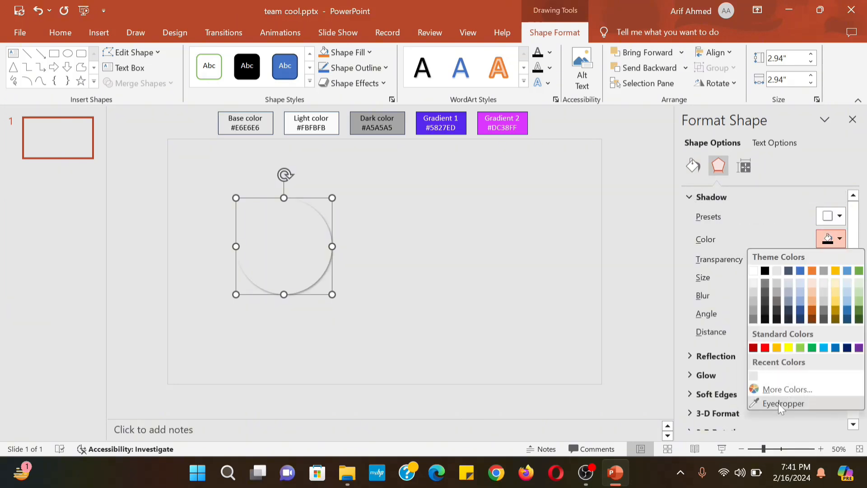
click(783, 402)
click(407, 122)
click(817, 259)
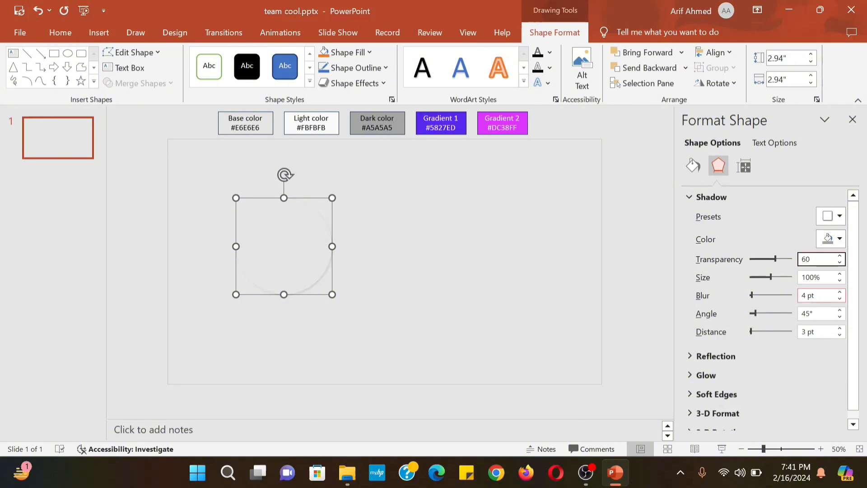
click(819, 296)
text(20)
click(815, 332)
text(10)
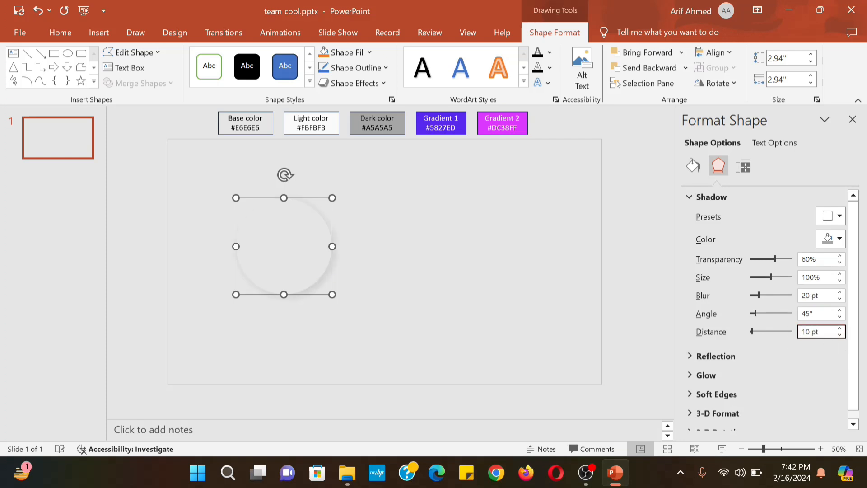
Rename Oval 8 to 'Dark Shadow' in the Selection Pane and keep it selected
click(630, 89)
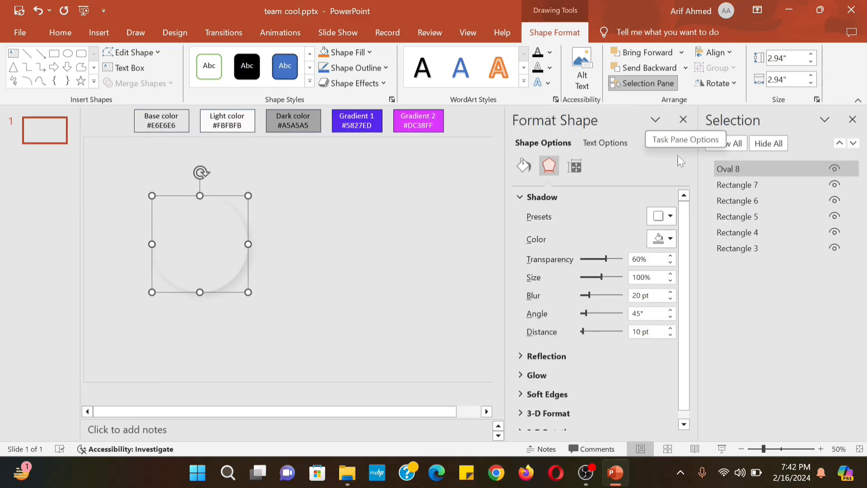
click(743, 170)
key(ctrl+a)
text(D)
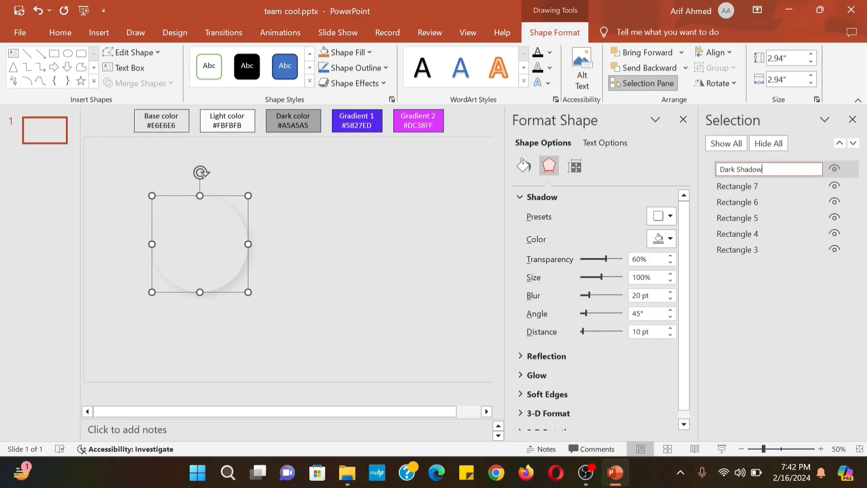
key(Return)
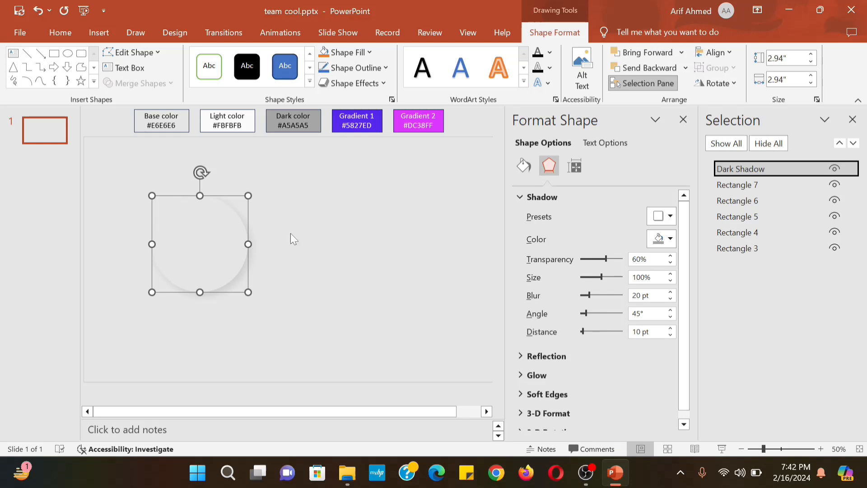
click(233, 233)
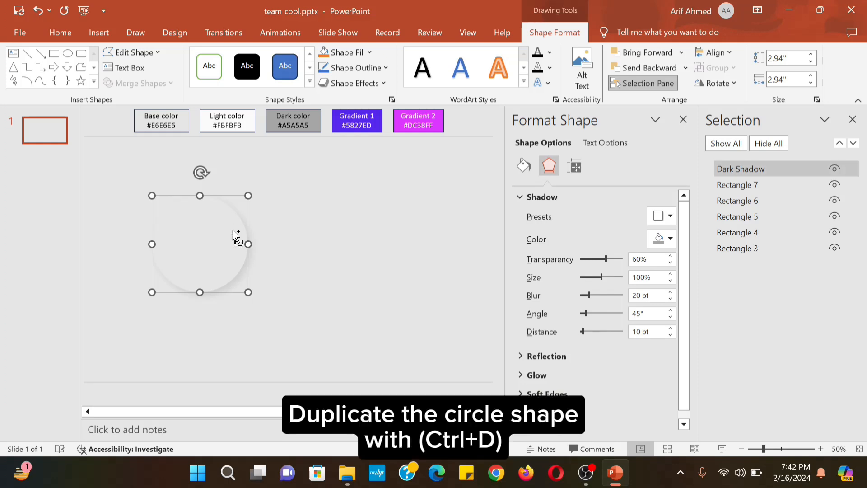
Duplicate the circle, move the copy right, and rename it 'Light Shadow'
key(ctrl+d)
drag(232, 242, 348, 236)
click(730, 167)
double_click(727, 169)
text(Light Shadow)
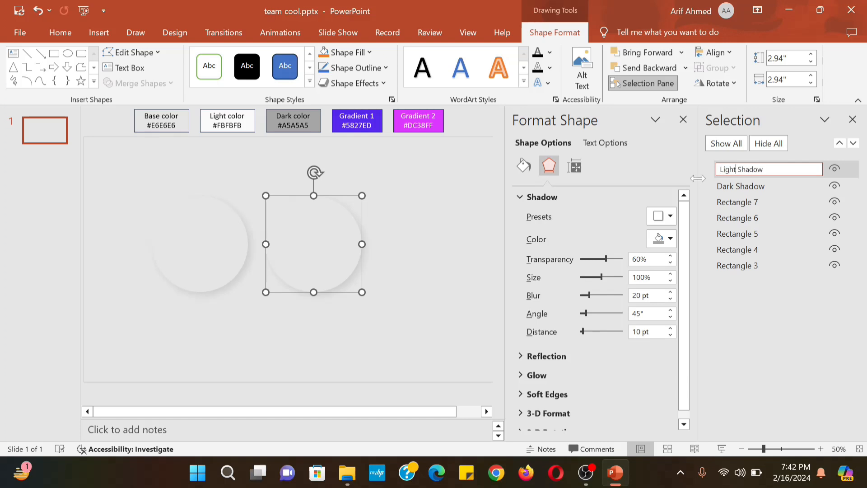
Give Light Shadow an eyedropped light shadow colour, 55% transparency and a 225° angle
click(670, 239)
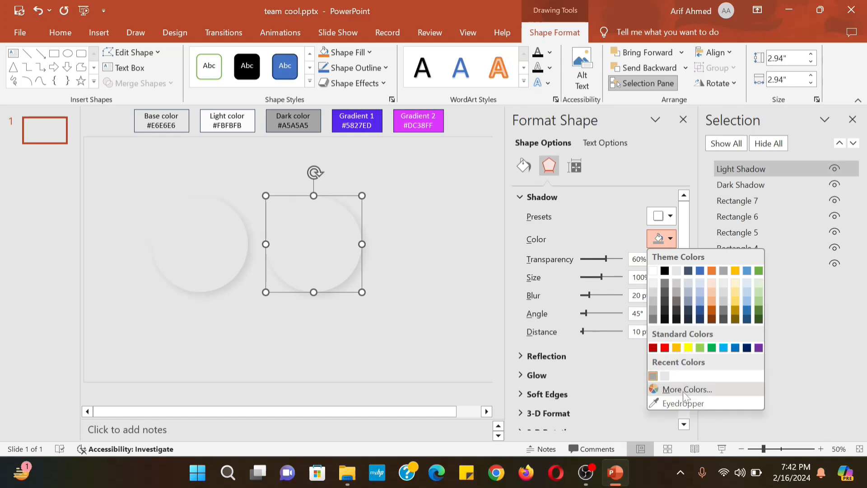
click(673, 403)
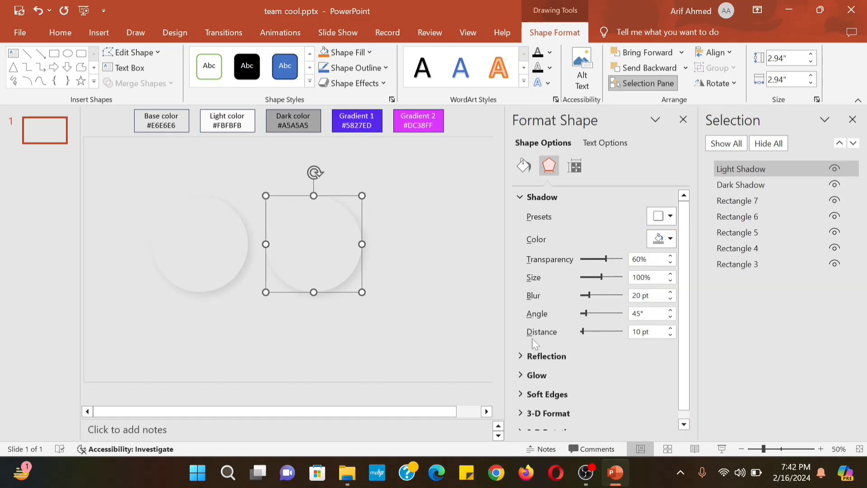
click(257, 121)
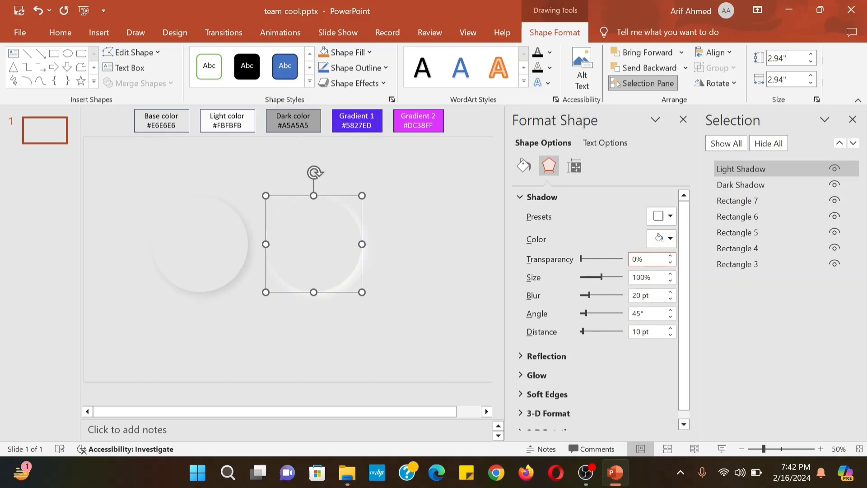
double_click(642, 259)
text(55)
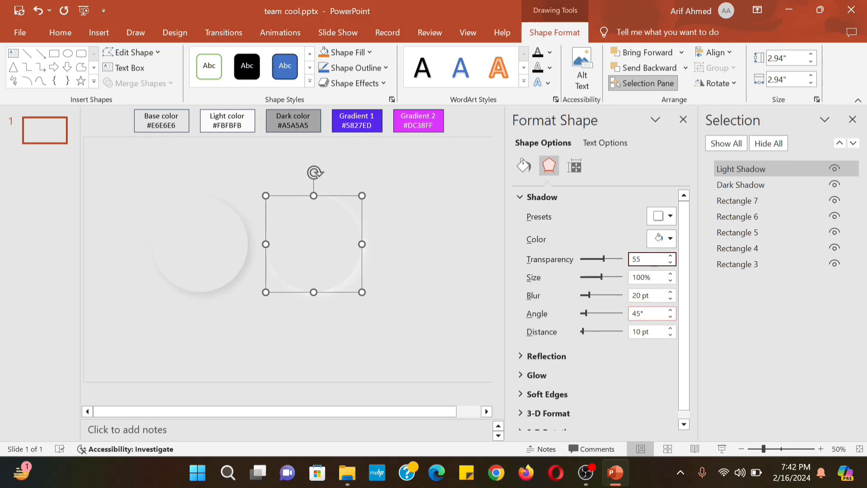
drag(649, 314, 607, 313)
text(225)
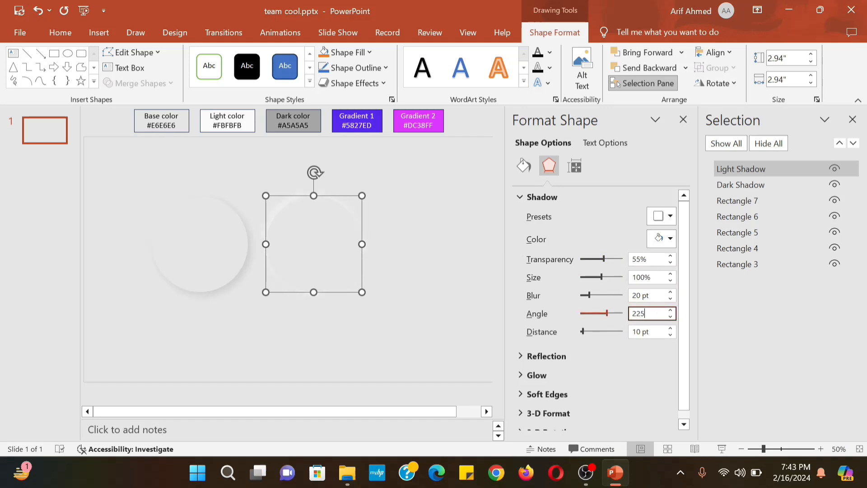
Align the two circles by middle and centre so they stack exactly, then reselect Dark Shadow
click(234, 250)
shift+click(320, 240)
click(733, 49)
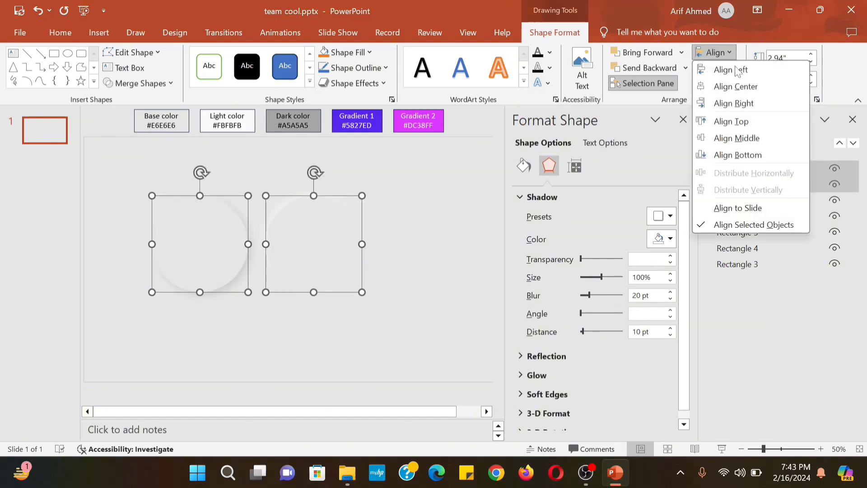
click(723, 138)
click(733, 53)
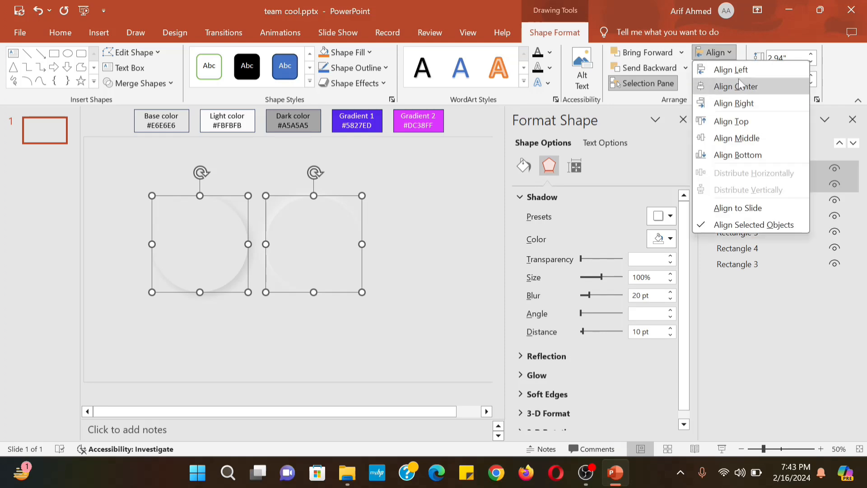
click(737, 81)
click(317, 227)
click(741, 185)
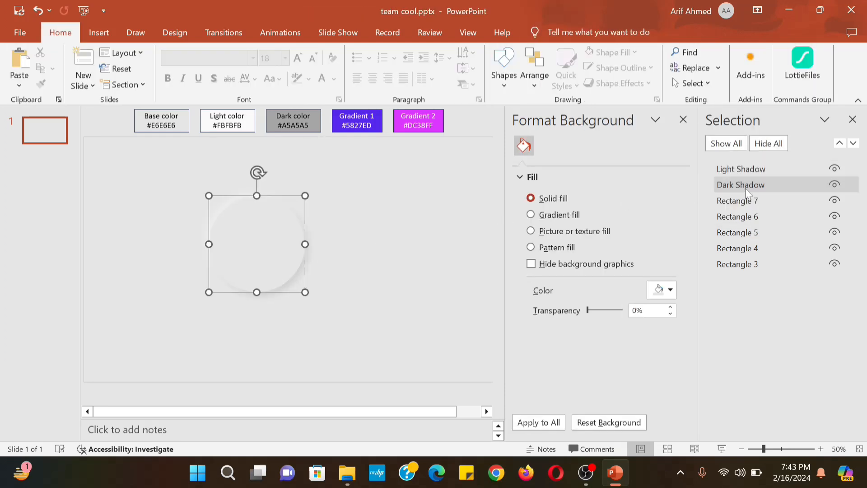
Duplicate the Dark Shadow circle to the right and set the copy to No Shadow
key(ctrl+d)
drag(288, 231, 416, 226)
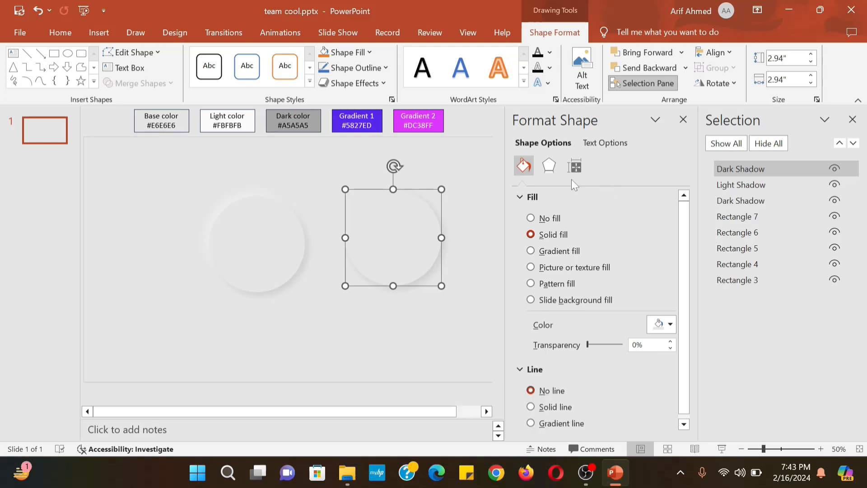
click(558, 168)
click(663, 217)
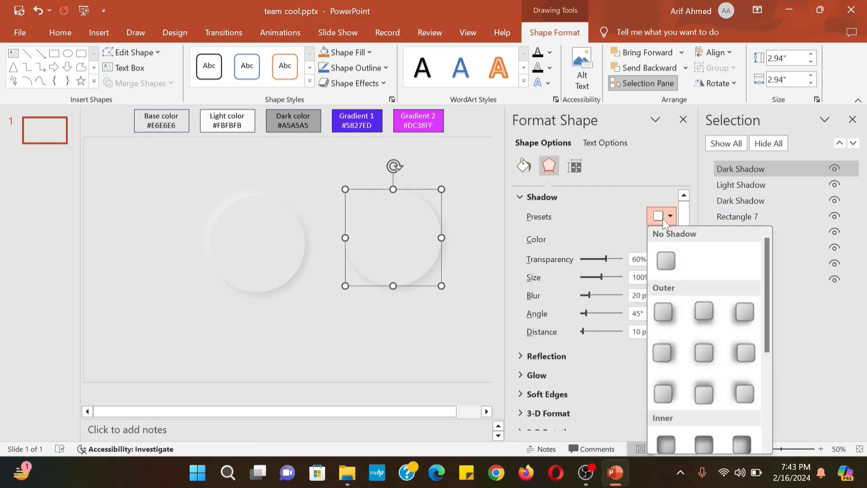
click(665, 261)
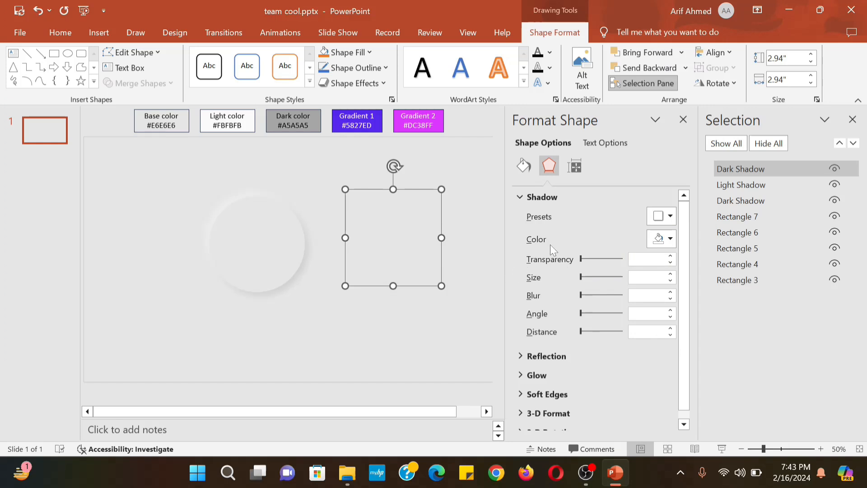
Switch the copy to a gradient fill and delete the extra stops, leaving two
click(521, 172)
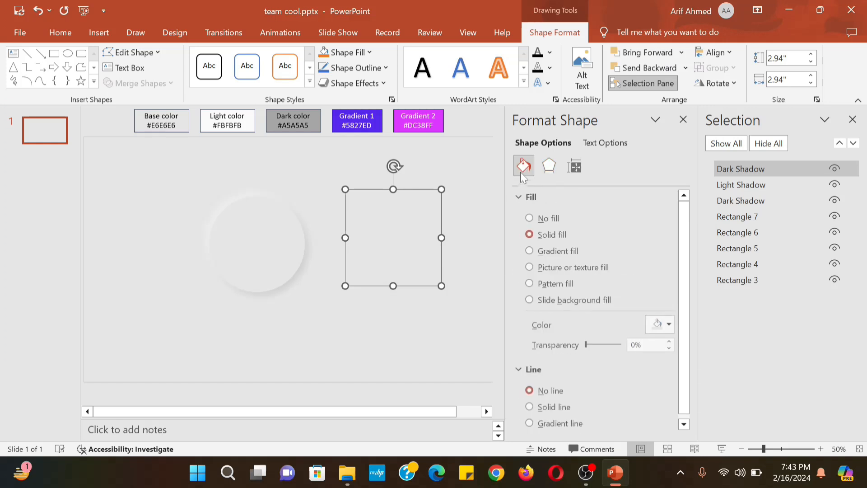
click(531, 251)
drag(690, 294, 690, 349)
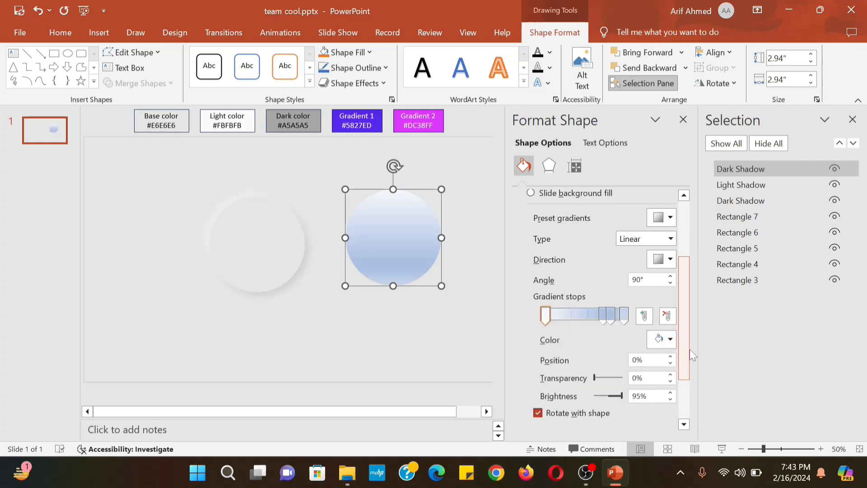
click(603, 316)
key(Delete)
click(613, 317)
key(Delete)
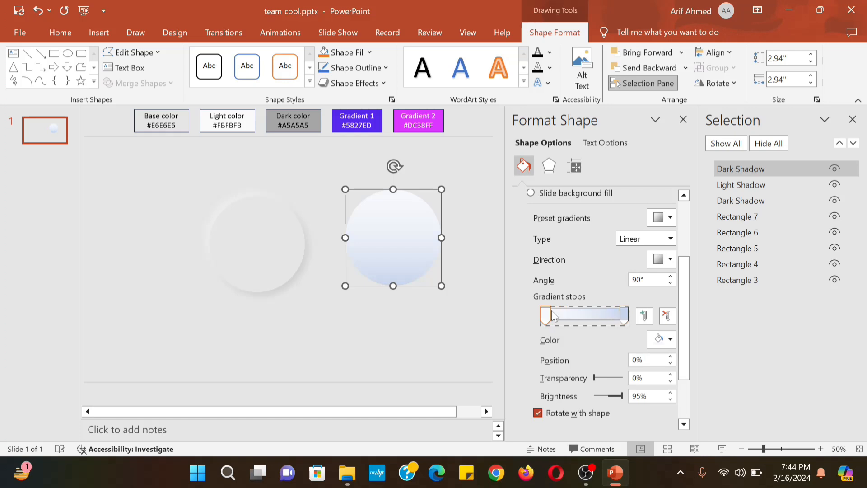
Set the first gradient stop to 20% position with the Gradient 1 colour #5827ED
drag(644, 360, 589, 355)
text(20)
key(Return)
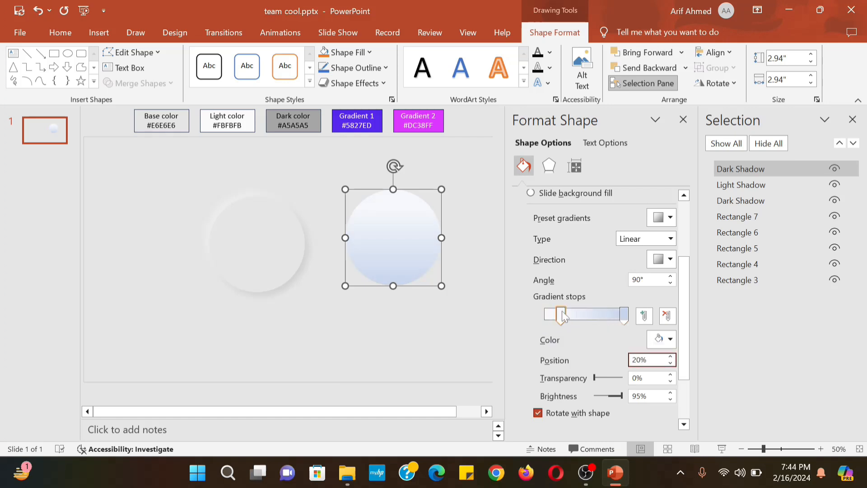
click(670, 339)
click(672, 331)
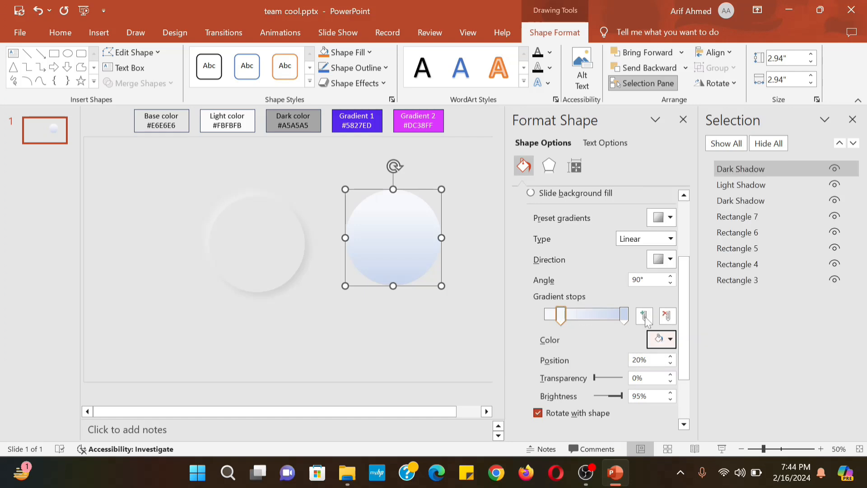
click(384, 117)
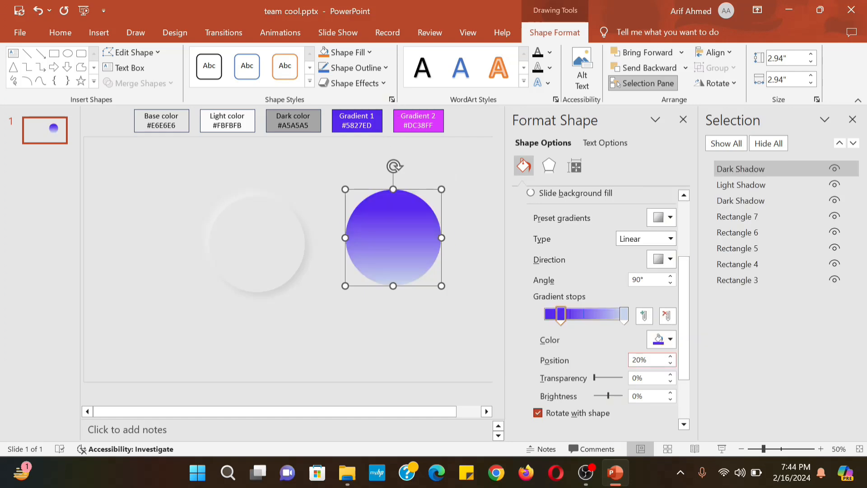
Make the end stop the Gradient 2 colour #DC38FF and set the gradient angle to 45°
click(624, 314)
click(671, 341)
click(668, 323)
click(442, 126)
double_click(641, 279)
text(45)
key(Return)
click(424, 317)
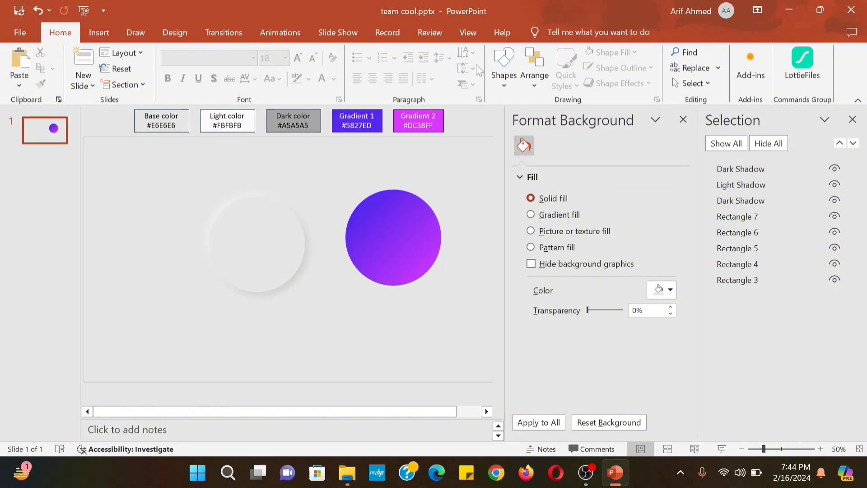
Draw a rectangle covering the gradient circle's lower half, its top edge at the circle's middle
click(504, 66)
click(540, 128)
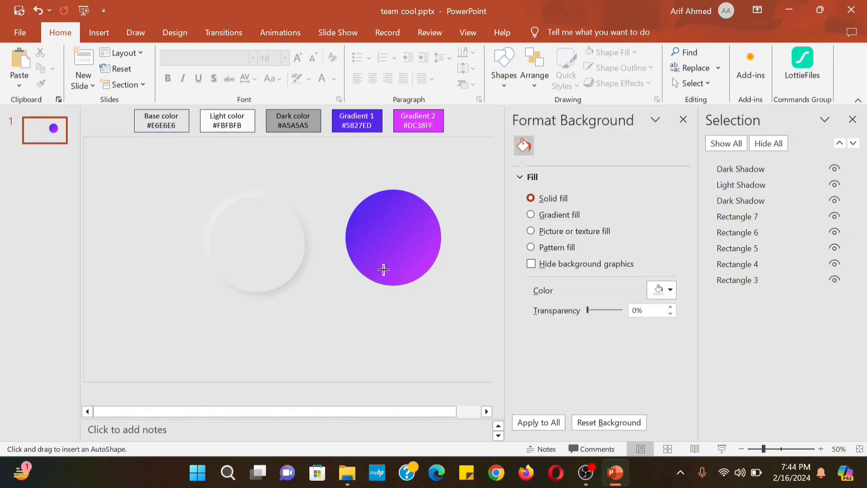
drag(344, 252, 445, 297)
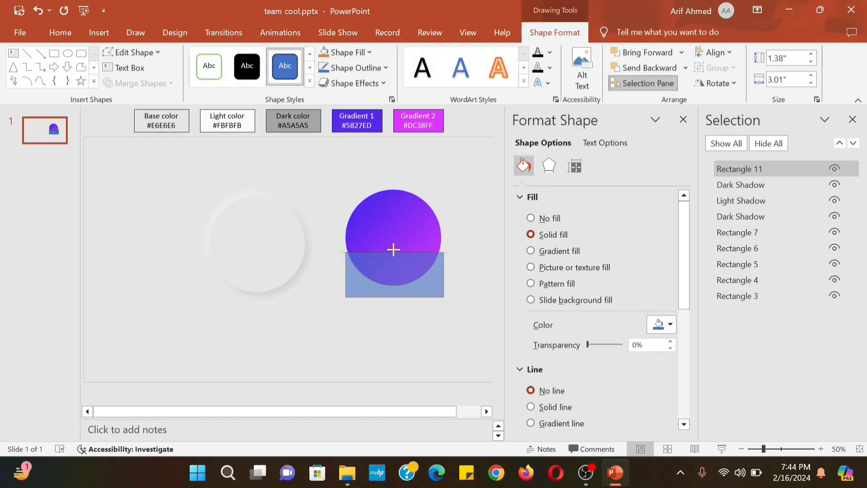
drag(394, 247, 394, 253)
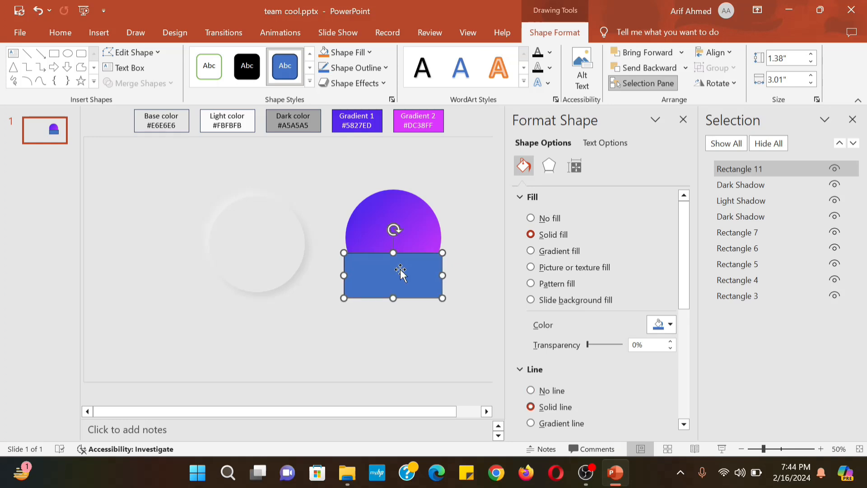
Intersect the circle with the rectangle and move the half-circle onto the grey circle's bottom
click(423, 221)
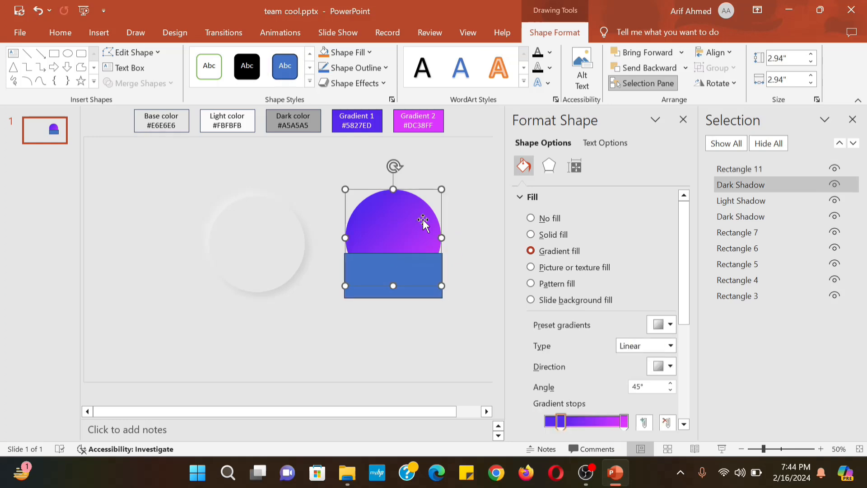
shift+click(404, 292)
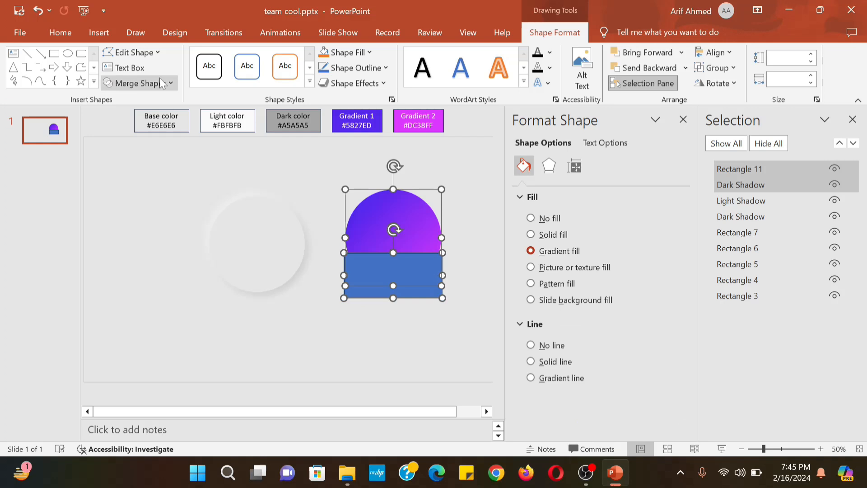
click(138, 83)
click(138, 149)
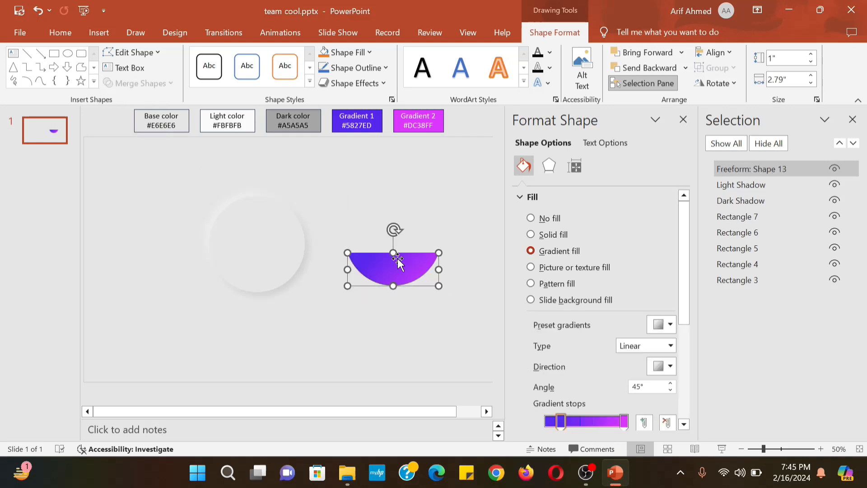
drag(400, 263, 263, 269)
Rename the gradient half-circle to 'gradient back' in the Selection Pane
click(318, 314)
click(764, 165)
click(763, 166)
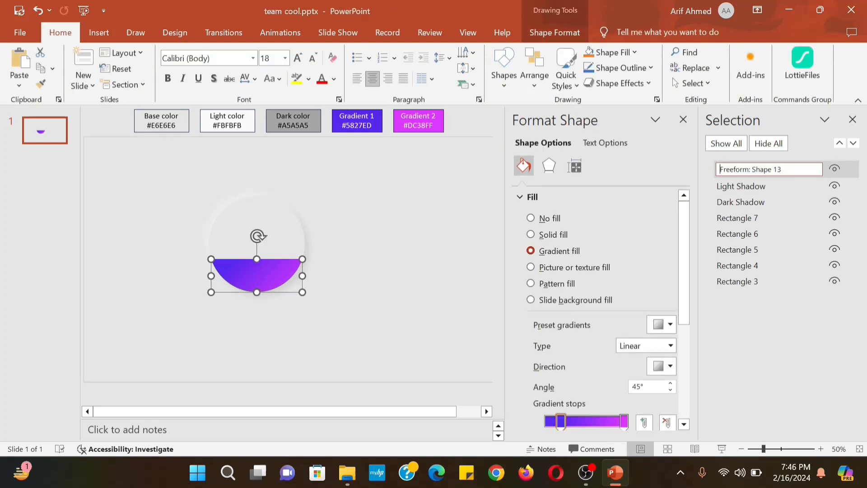
key(ctrl+a)
text(gr)
key(Return)
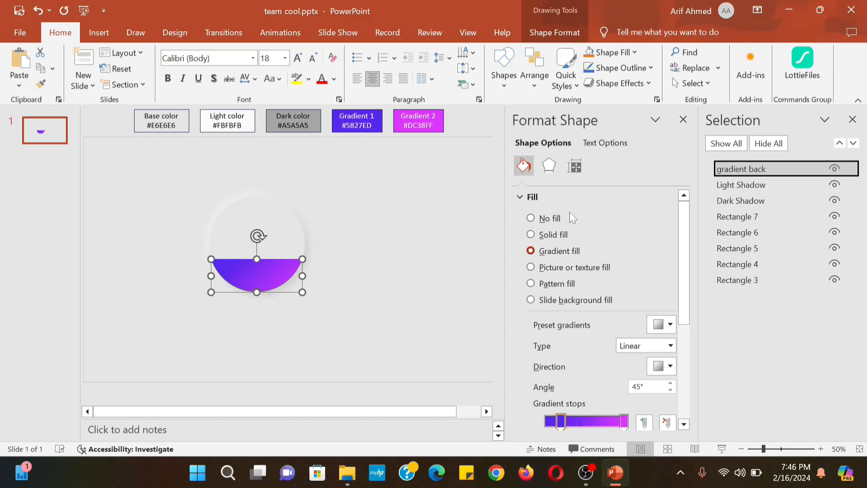
Duplicate the Dark Shadow circle and move the copy to the right
click(744, 203)
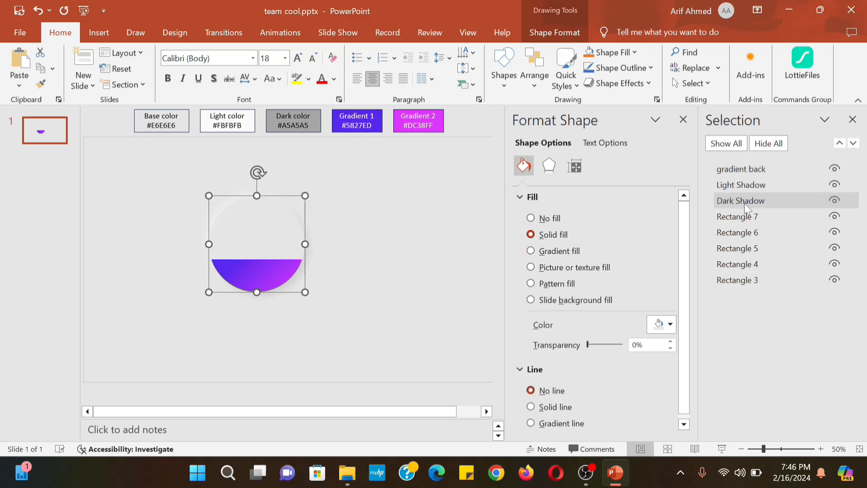
key(ctrl+d)
drag(294, 242, 438, 231)
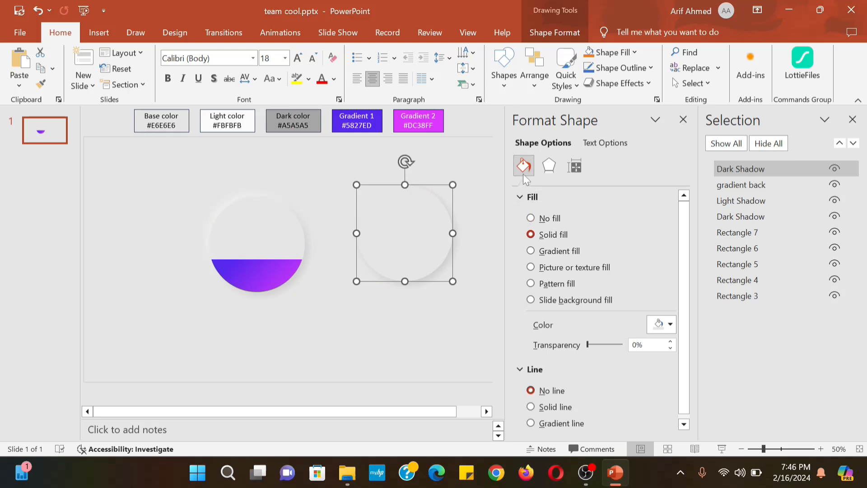
Rename the copy 'Team Pic' and fill it with the portrait photo from a file
double_click(763, 169)
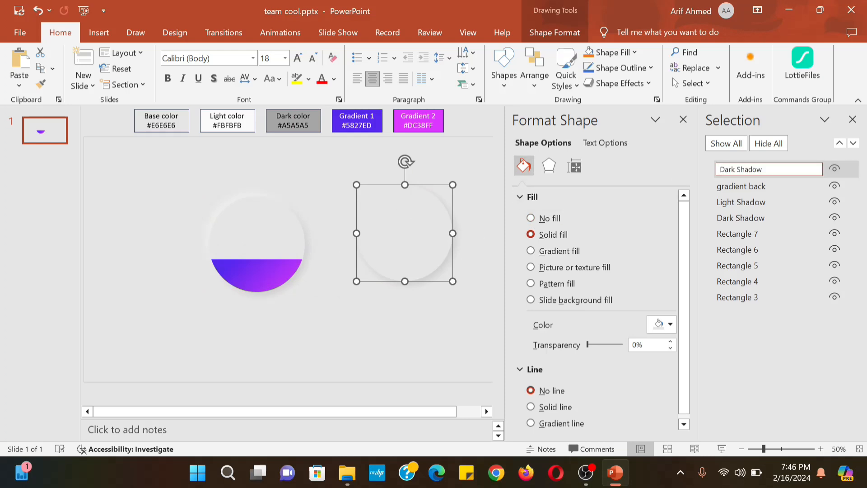
text(Team Pic)
click(530, 267)
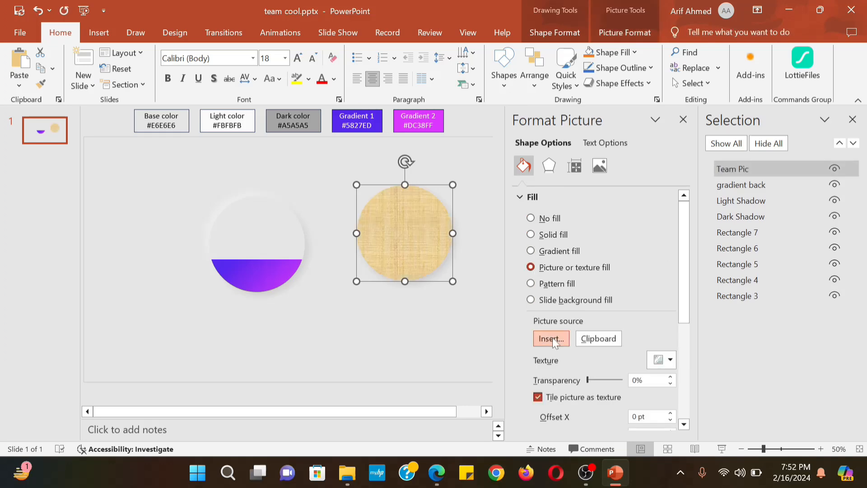
click(551, 338)
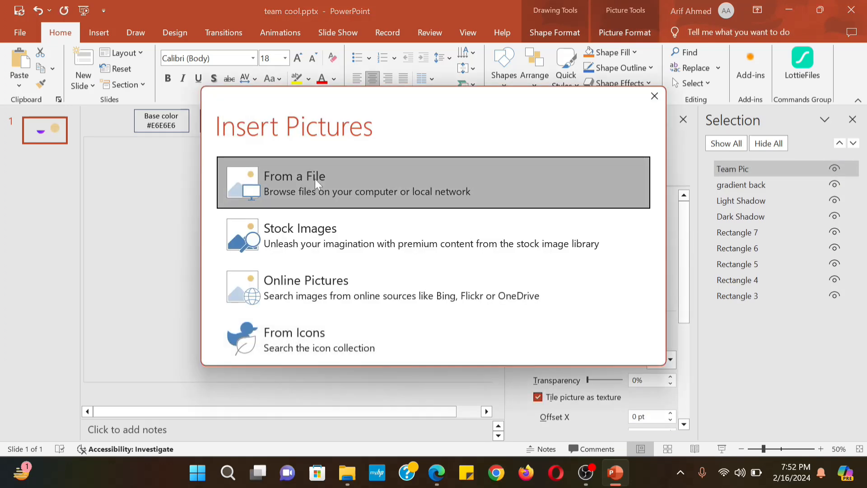
click(316, 179)
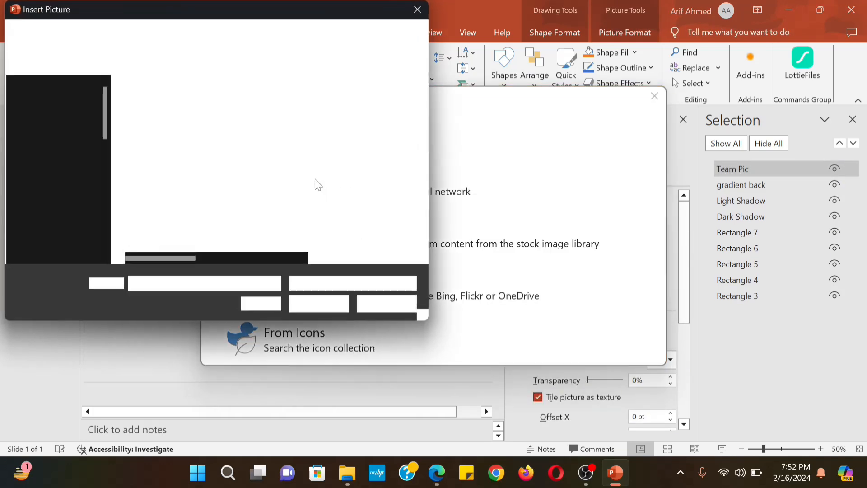
click(200, 111)
click(319, 304)
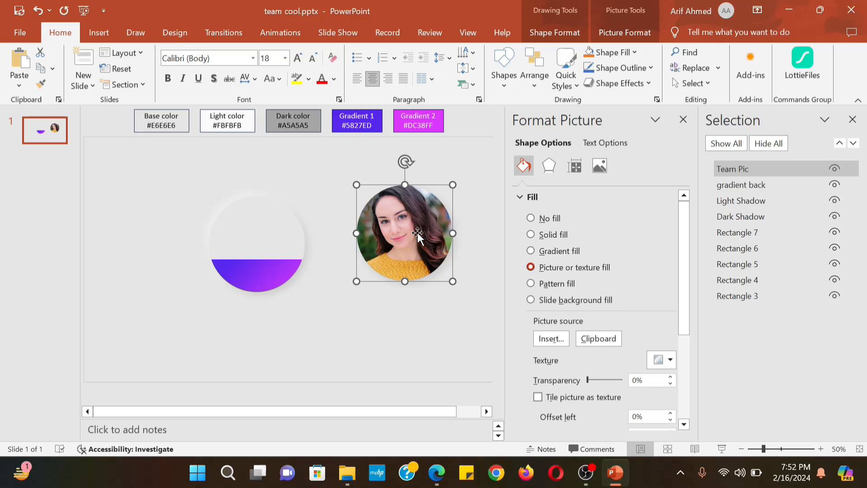
Move the photo circle onto the gradient circle and shrink it slightly to fit inside
drag(418, 233, 270, 244)
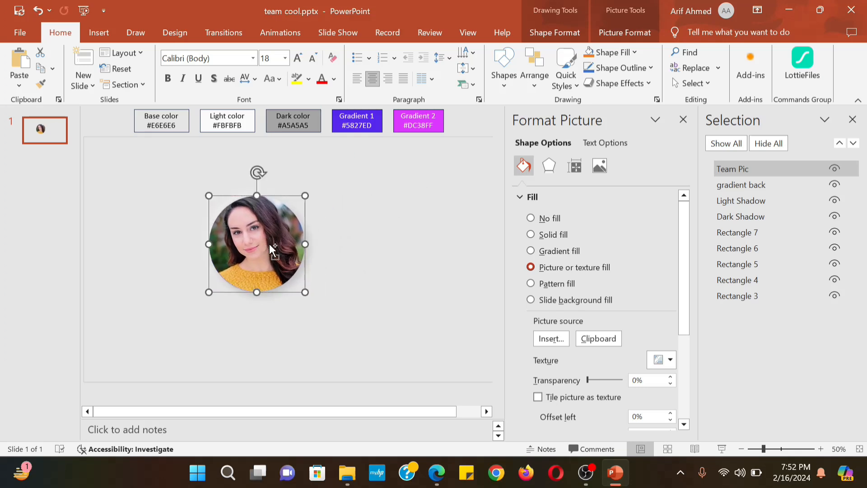
drag(306, 293, 300, 287)
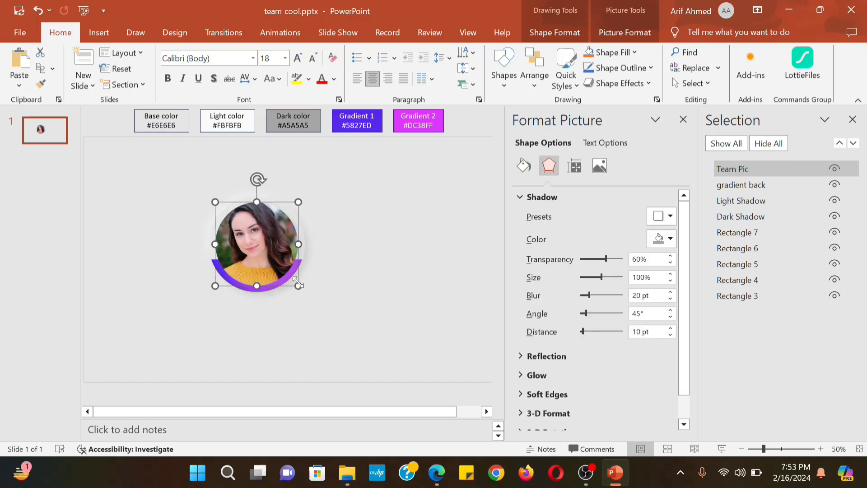
click(481, 229)
click(752, 188)
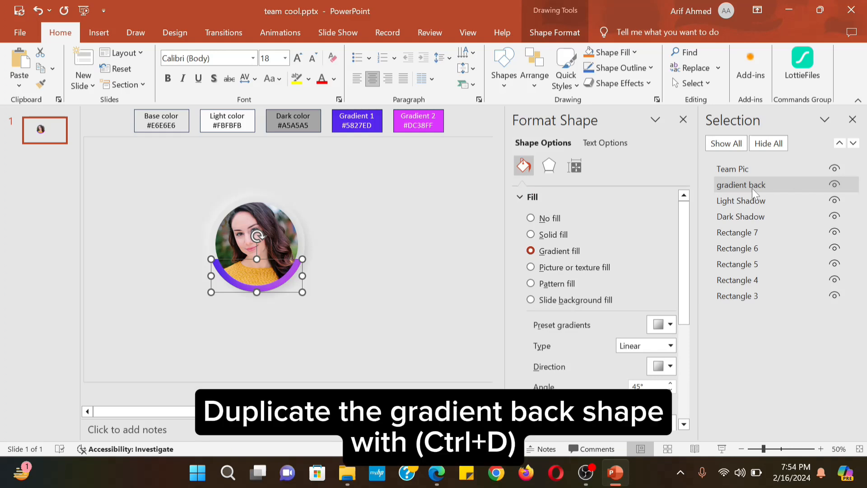
Duplicate 'gradient back', rename the copy 'gradient front', and set it aside at the top-left
key(ctrl+d)
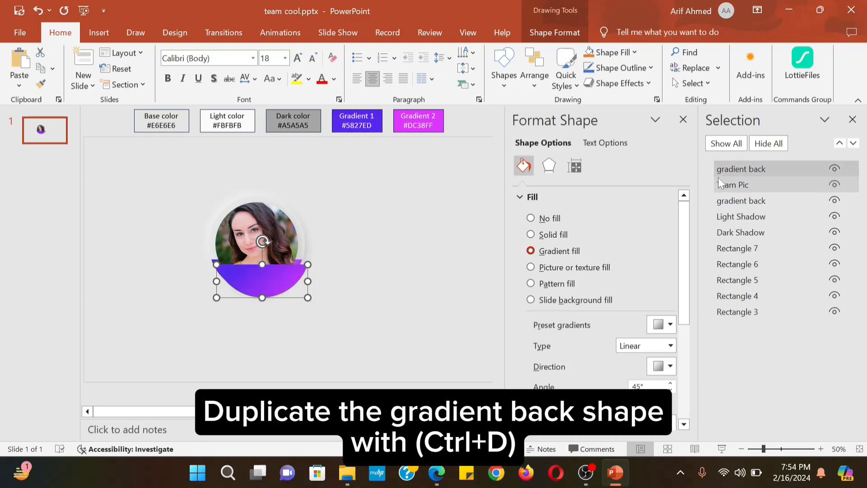
click(774, 163)
key(BackSpace)
key(BackSpace)
key(BackSpace)
key(BackSpace)
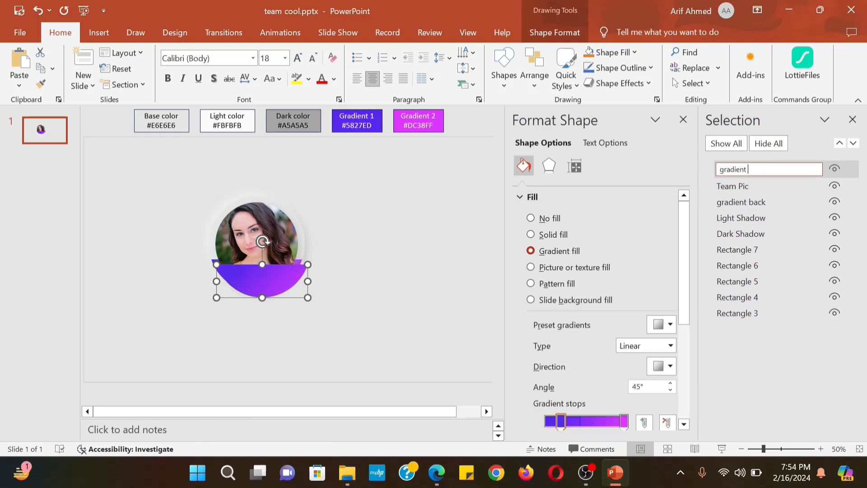
click(389, 226)
mouse_move(284, 265)
mouse_down()
mouse_move(166, 178)
mouse_move(166, 142)
mouse_move(168, 170)
mouse_move(369, 343)
mouse_up()
click(346, 270)
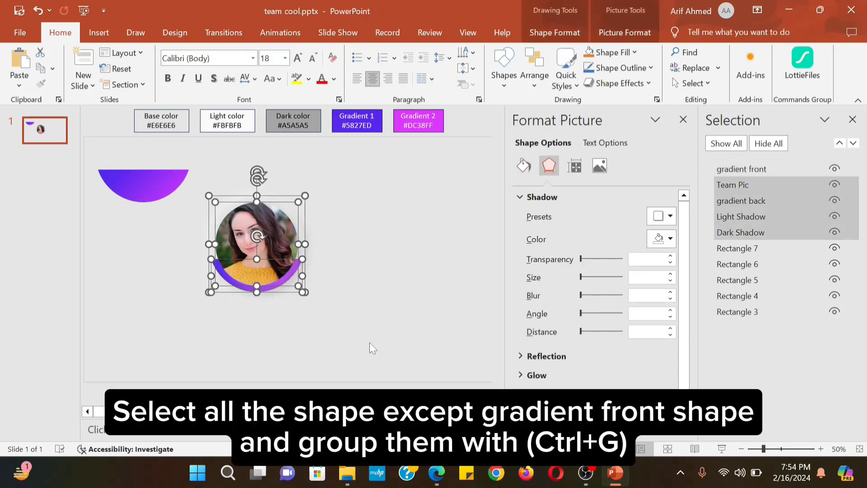
Group the photo, gradient back and both shadow circles as 'Team 1', then duplicate the group
key(ctrl+g)
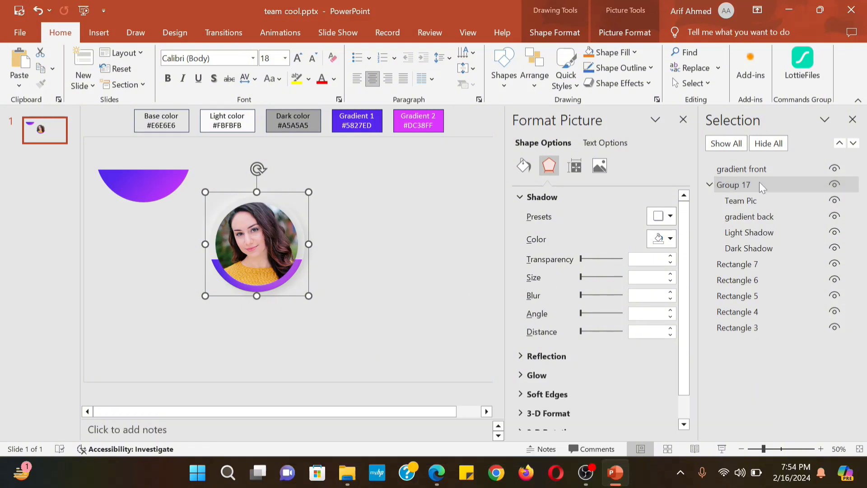
click(759, 183)
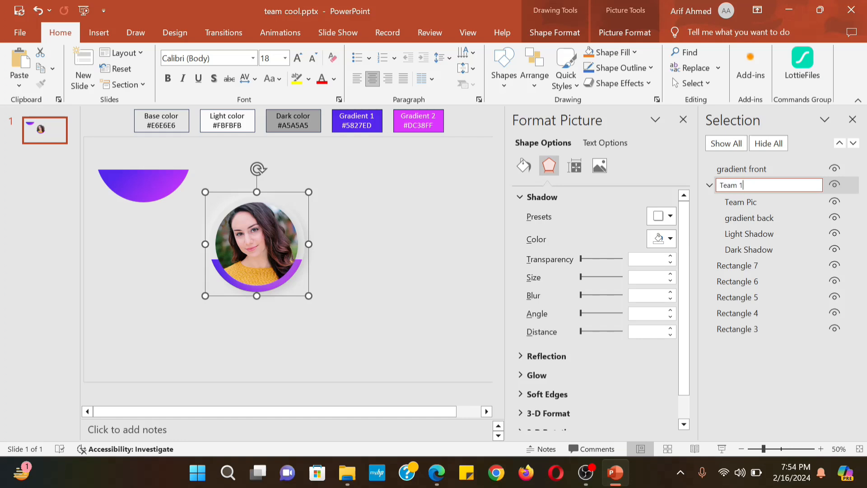
key(Return)
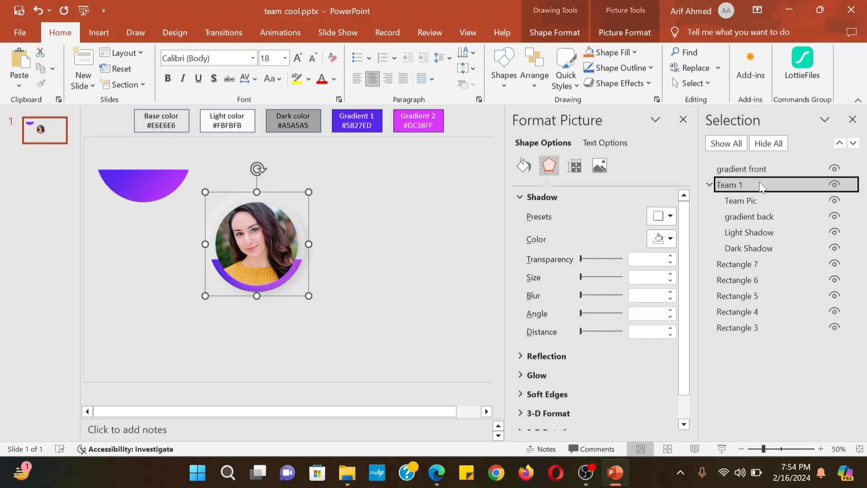
click(341, 251)
click(250, 251)
key(ctrl+d)
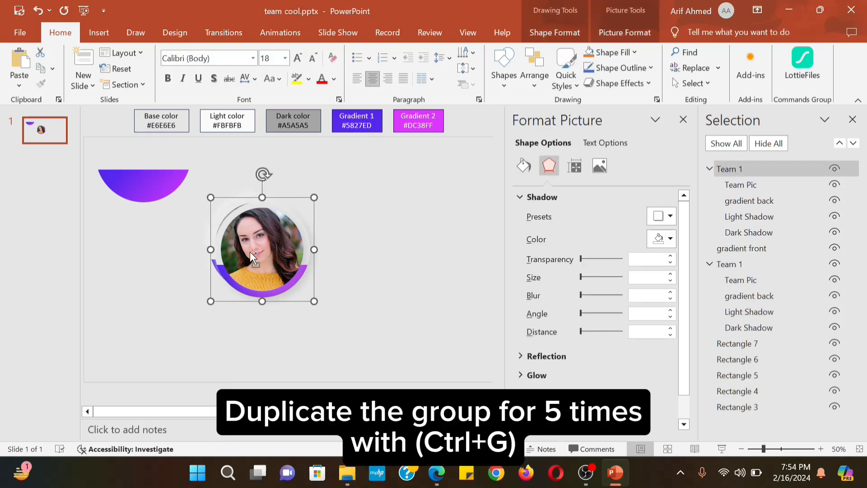
Place the Team 1 copies beside and below the original, shifting the groups into offset rows
drag(251, 251, 343, 246)
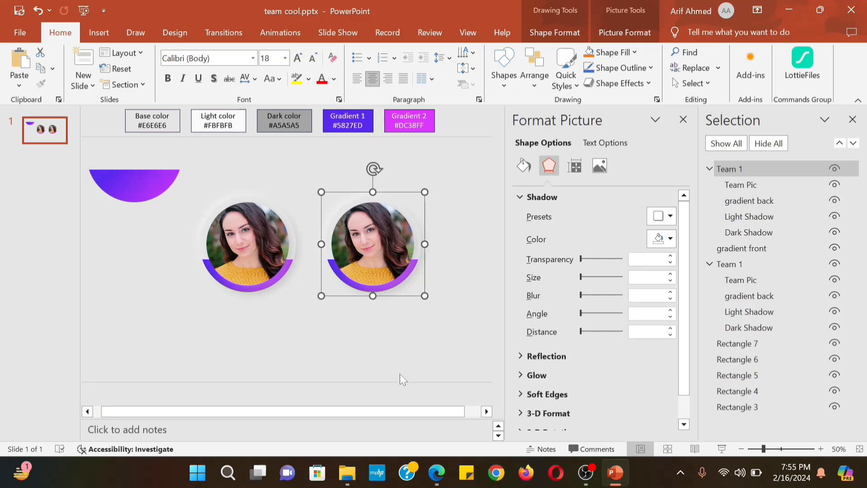
key(ctrl+d)
drag(397, 287, 459, 356)
click(227, 256)
drag(227, 256, 177, 256)
drag(354, 237, 297, 237)
drag(412, 284, 470, 339)
Collapse the six Team 1 groups in the Selection Pane and move 'gradient front' to the top
click(283, 226)
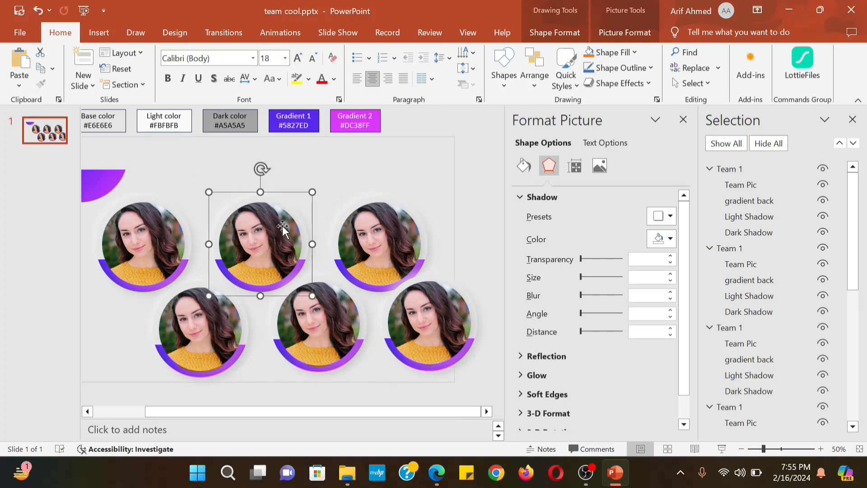
click(725, 169)
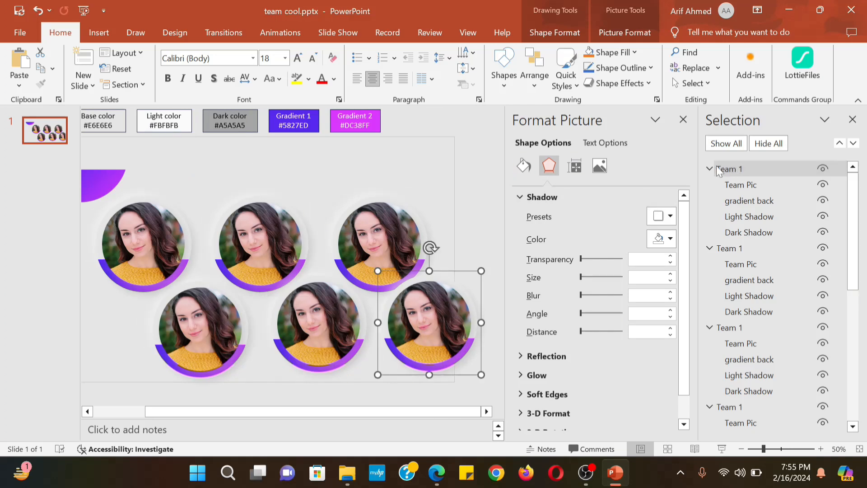
click(711, 169)
click(710, 185)
click(710, 201)
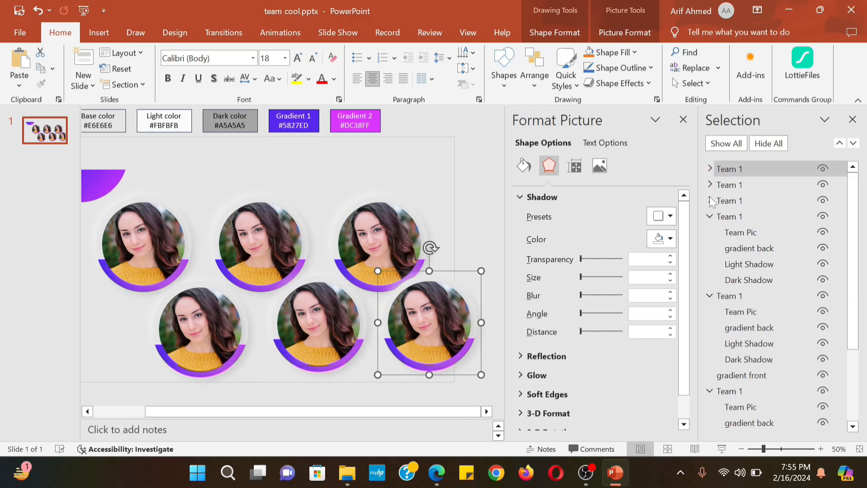
click(709, 216)
click(710, 233)
click(710, 264)
drag(741, 247, 738, 167)
Rename the first two copied groups Team 2 and Team 3
click(731, 186)
click(741, 201)
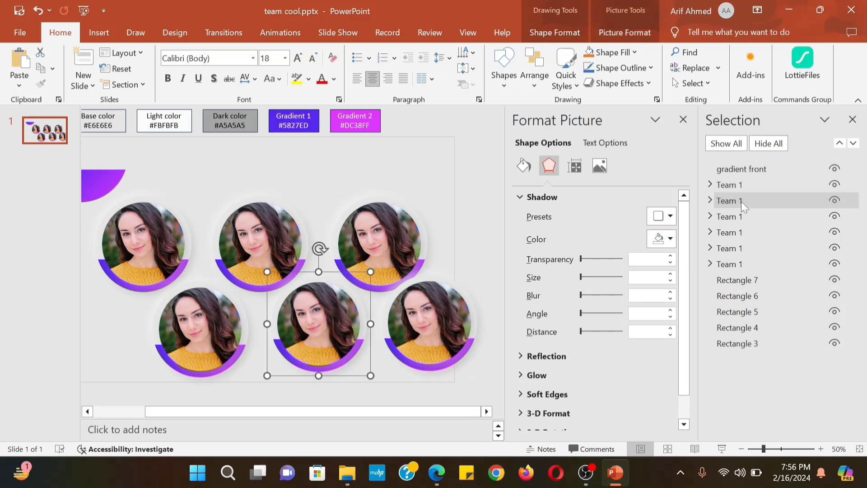
click(743, 207)
text(2)
click(746, 217)
click(746, 216)
key(BackSpace)
text(3)
key(Return)
Rename the next copy Team 4 and begin renaming the last one Team 5
click(747, 232)
click(747, 232)
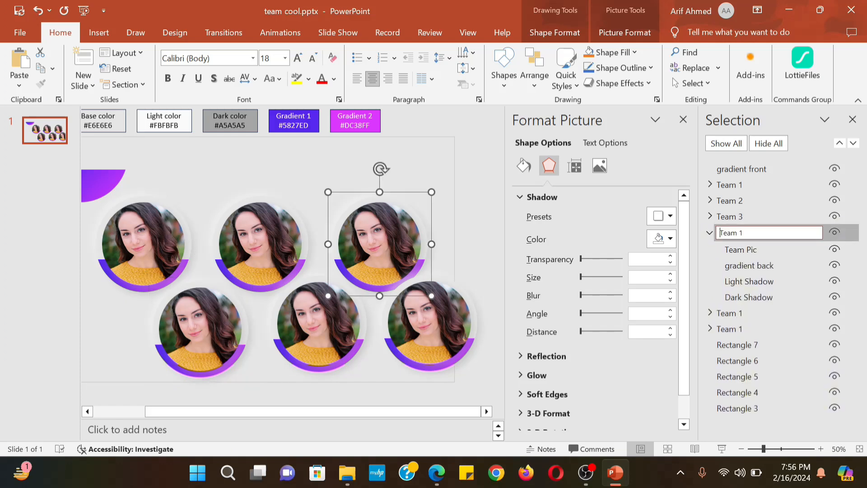
key(BackSpace)
text(4)
key(Return)
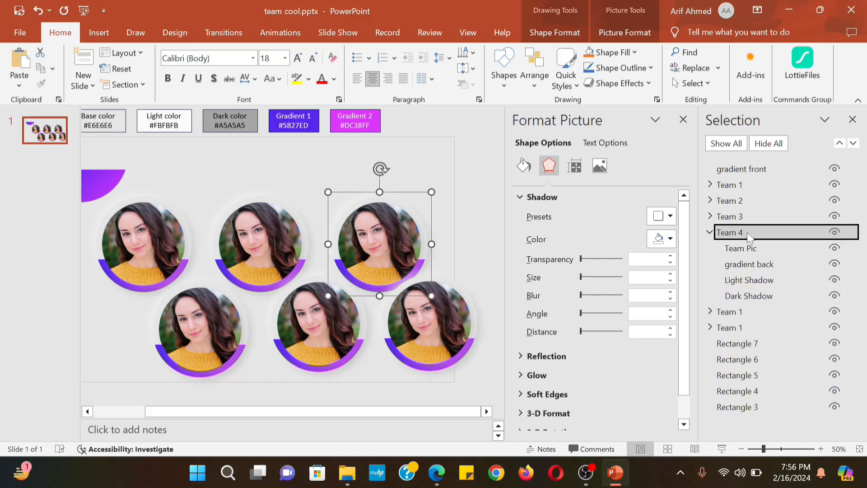
click(745, 311)
click(745, 312)
key(BackSpace)
text(4)
key(BackSpace)
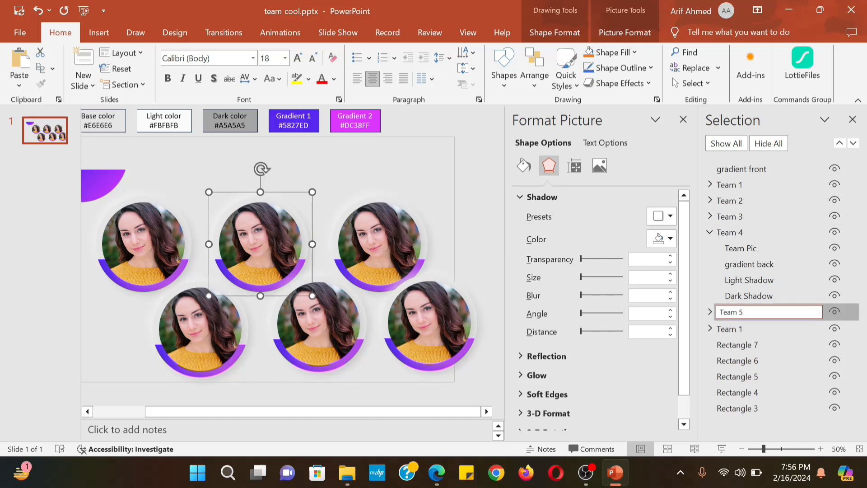
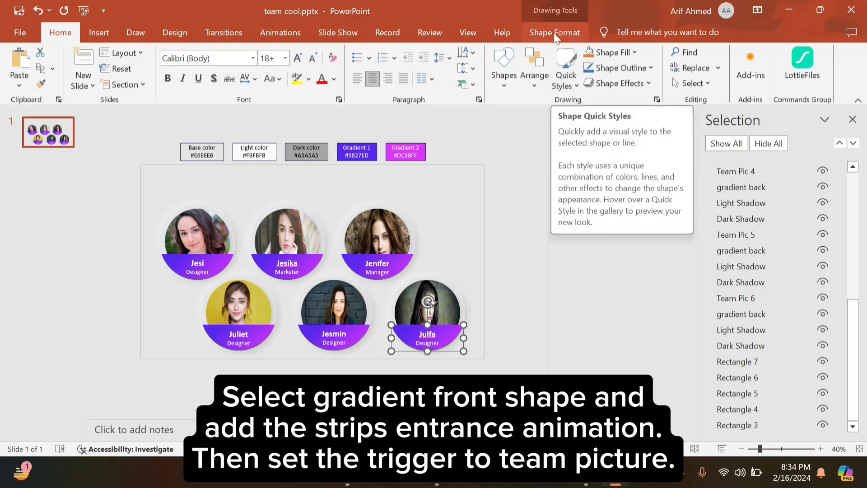
Add a Strips entrance animation to Julfa's name band, triggered on click of Team Pic 1
click(277, 35)
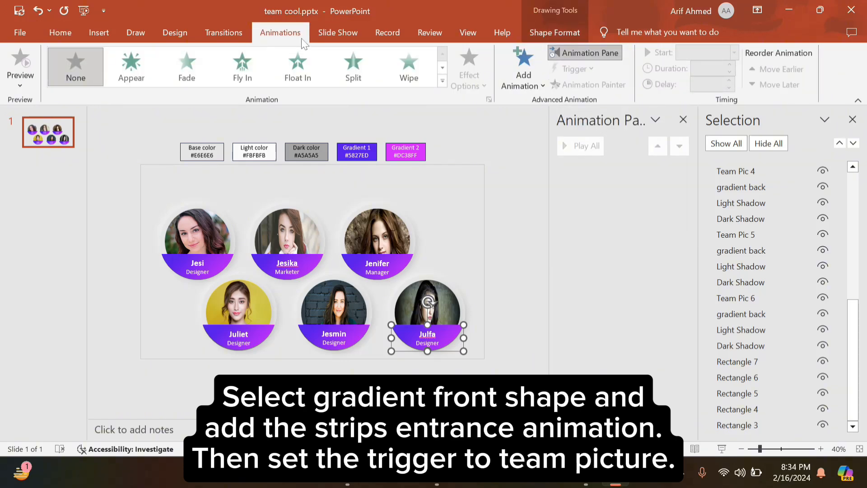
click(540, 84)
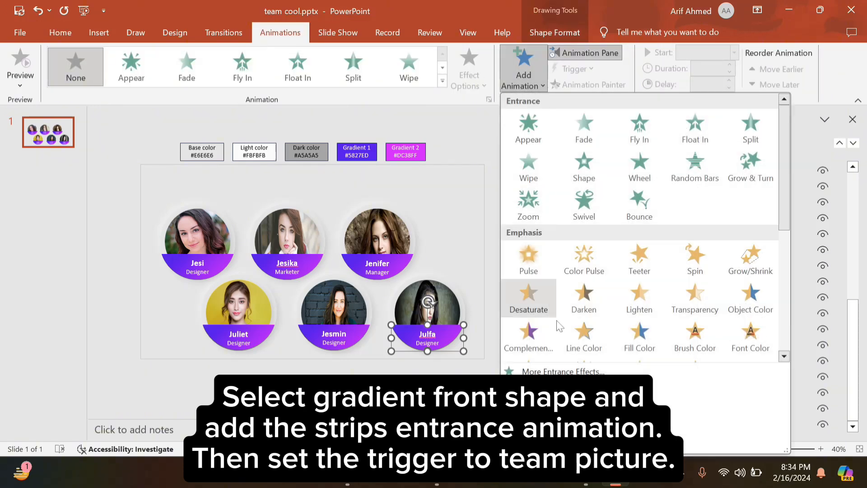
click(558, 371)
click(379, 205)
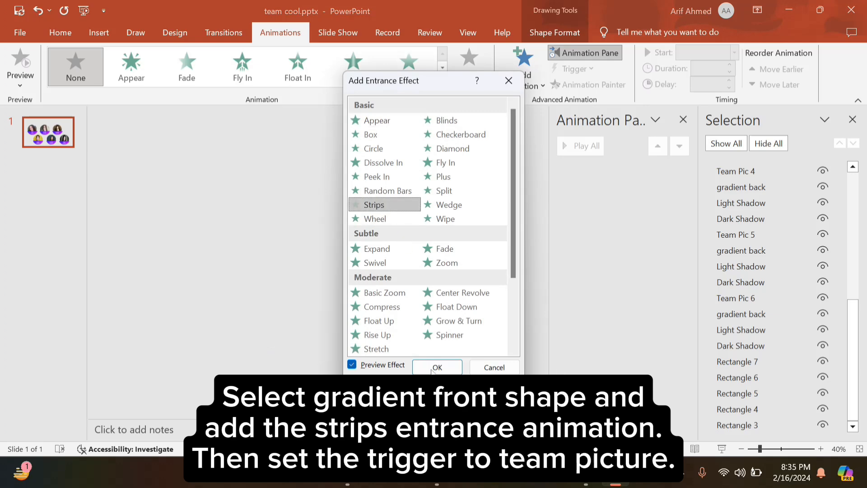
click(434, 368)
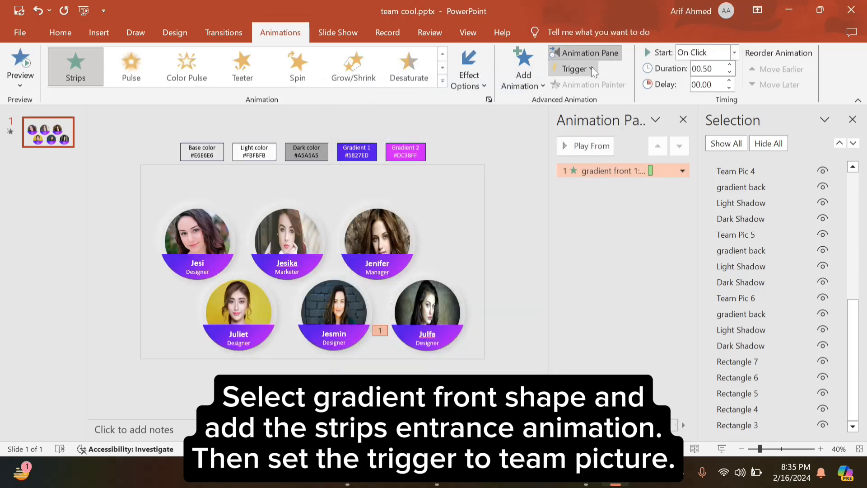
click(574, 68)
mouse_move(589, 86)
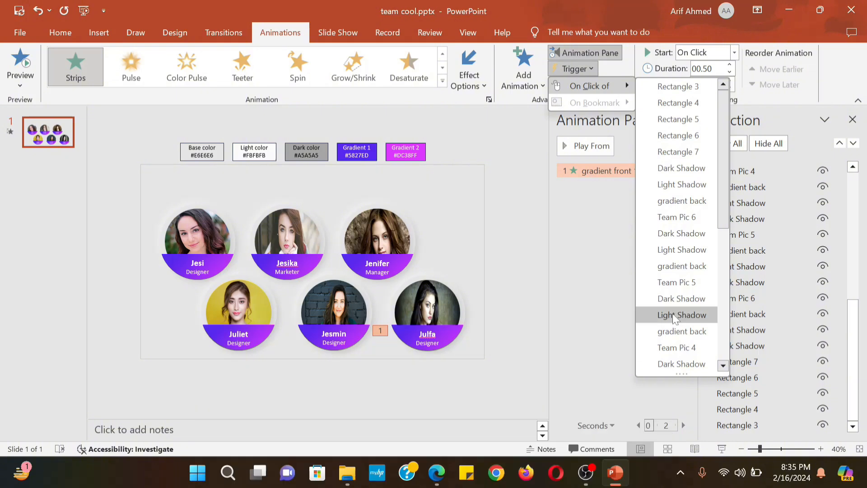
scroll(674, 316, down, 6)
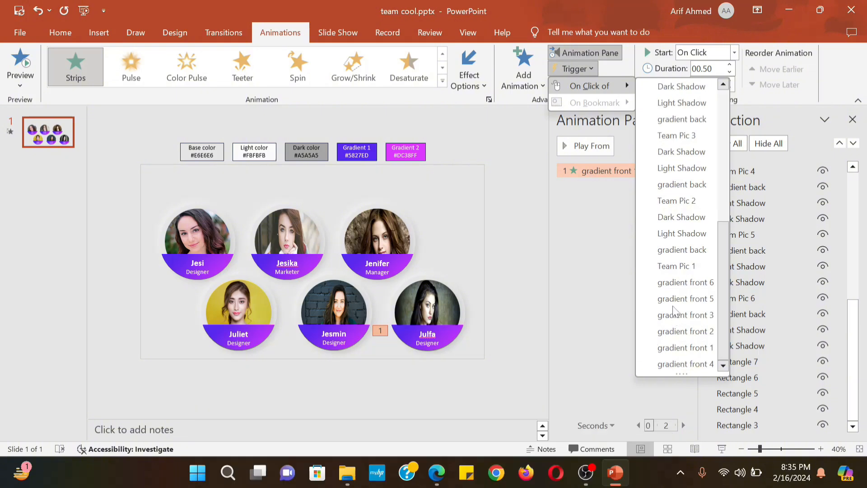
click(675, 267)
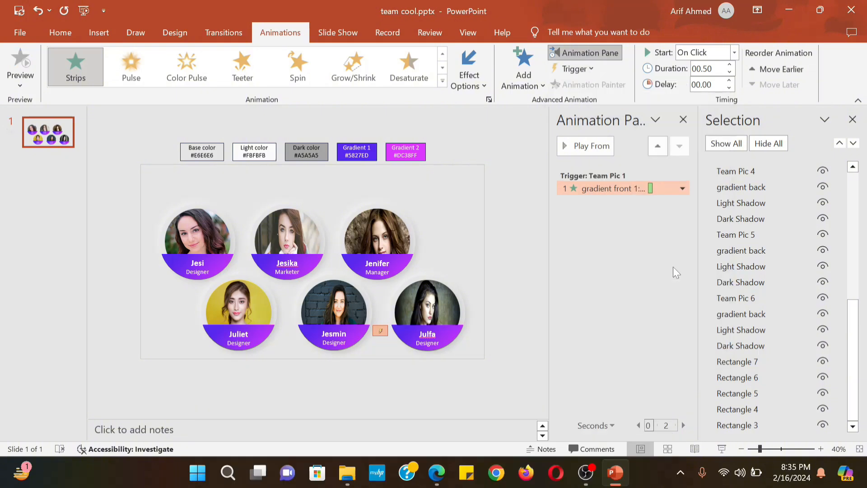
Add a Strips exit animation to the same band, also triggered by Team Pic 1
click(466, 332)
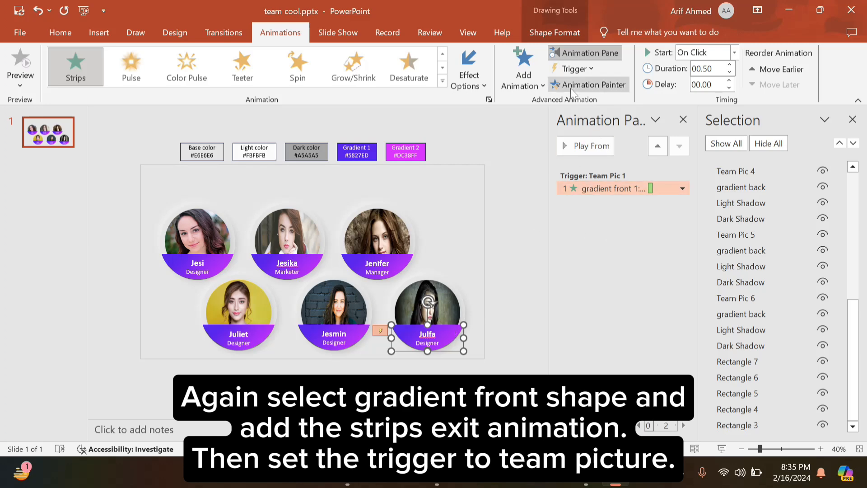
click(527, 72)
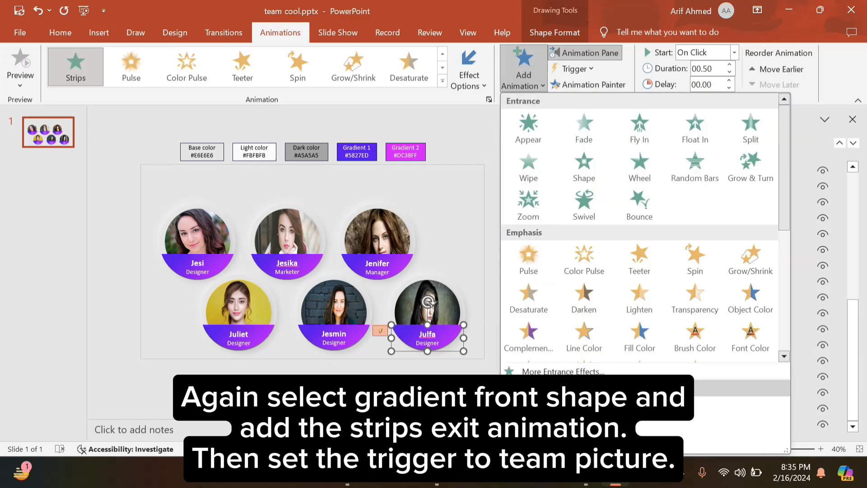
click(560, 403)
click(374, 205)
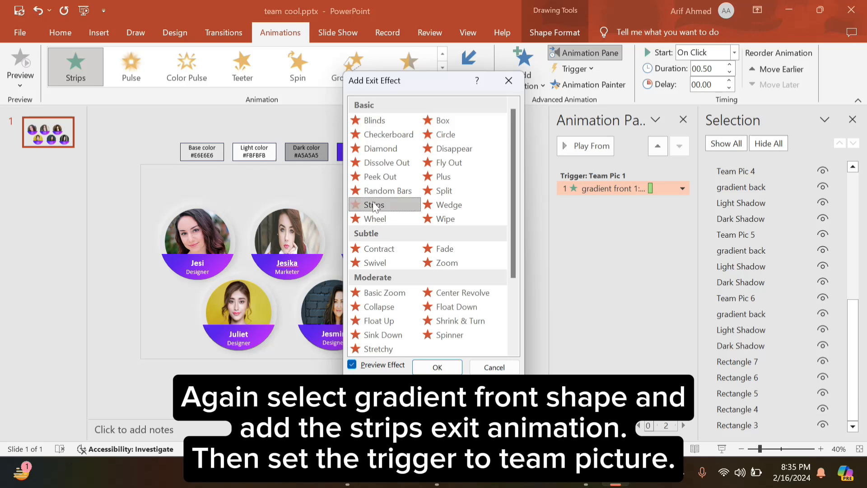
click(437, 367)
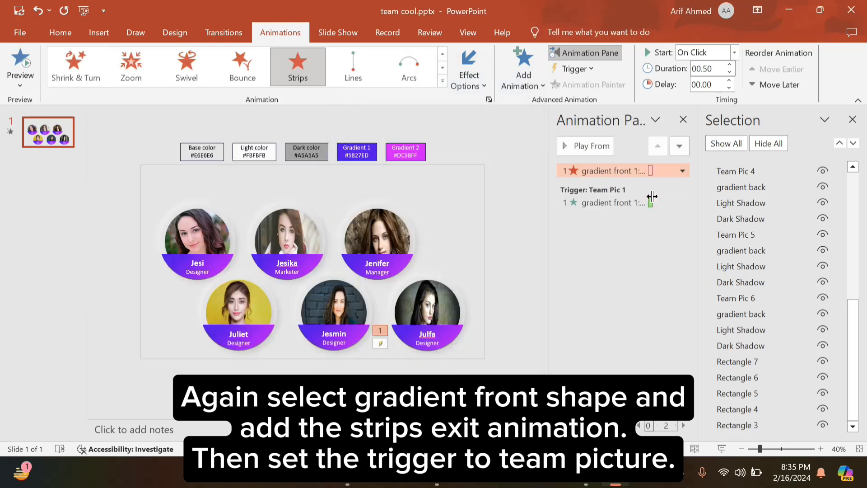
click(589, 69)
mouse_move(591, 86)
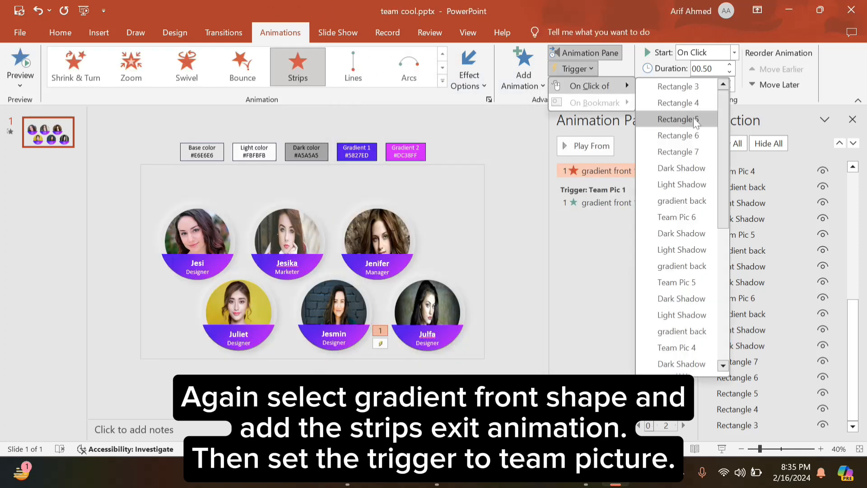
scroll(687, 180, down, 6)
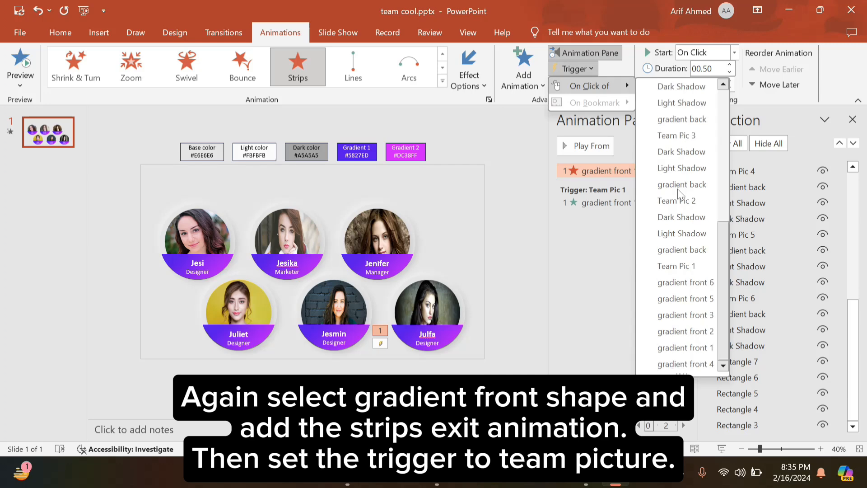
click(673, 266)
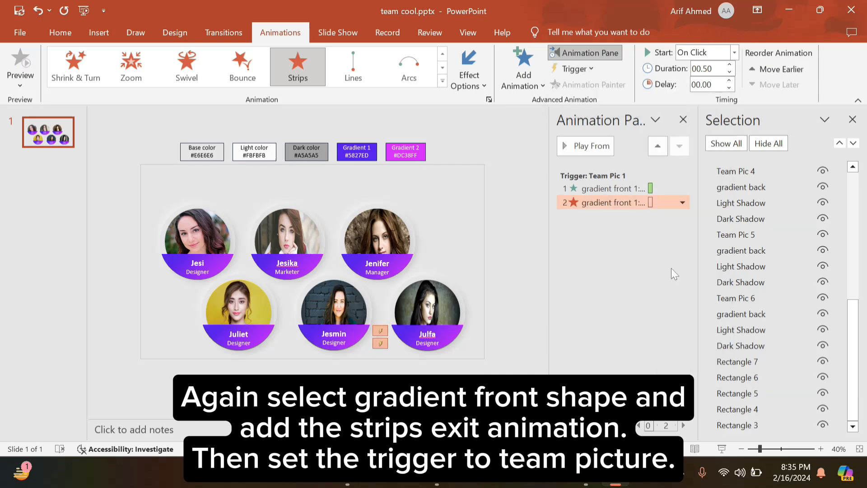
click(476, 299)
click(450, 329)
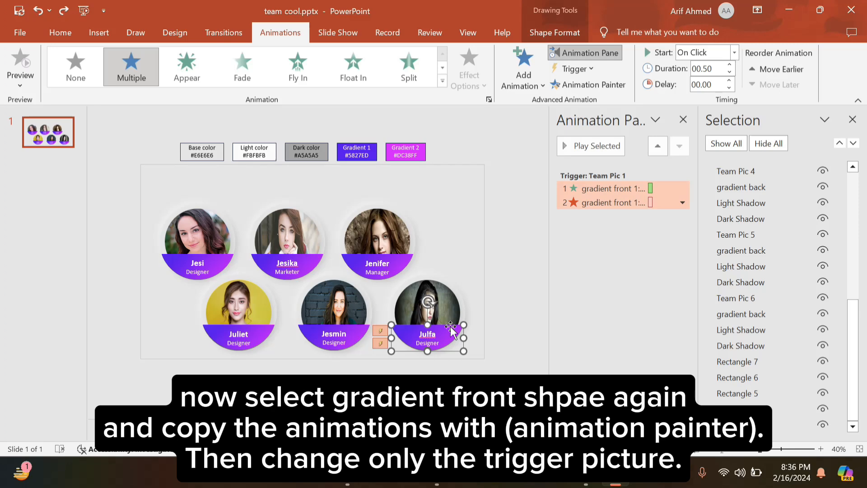
Copy Julfa's band animations onto Jesmin's band, triggered by Team Pic 2
click(611, 83)
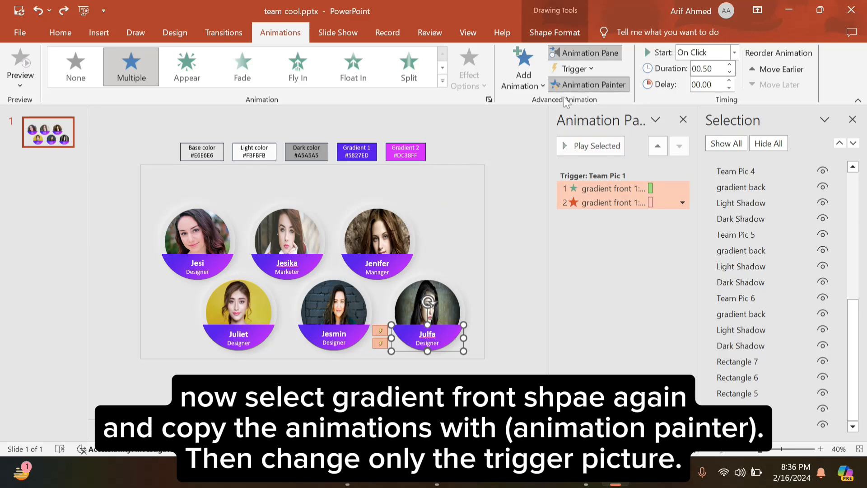
click(356, 333)
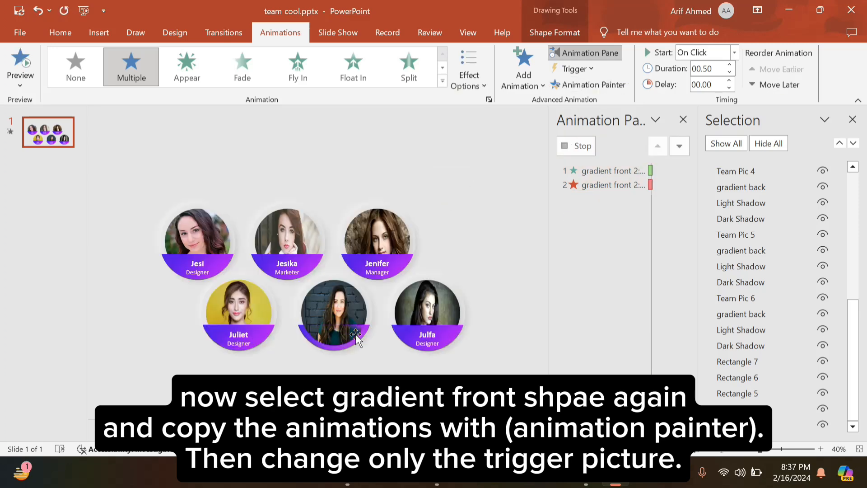
click(590, 69)
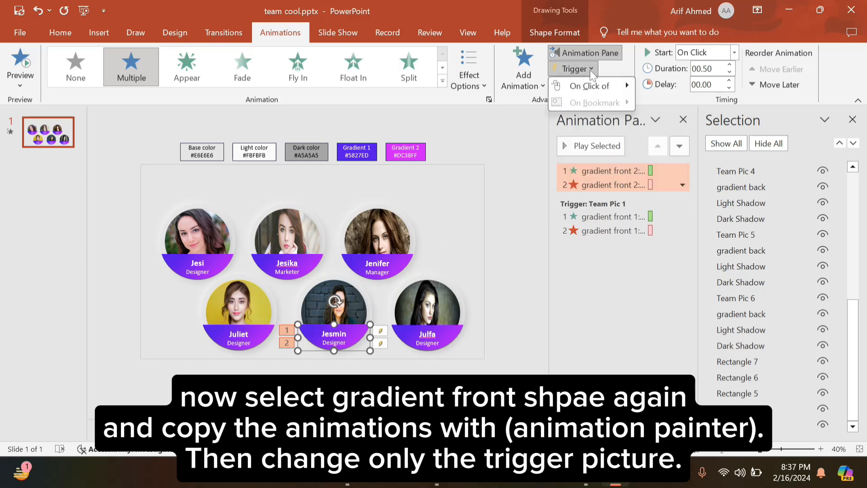
mouse_move(595, 84)
scroll(679, 186, down, 5)
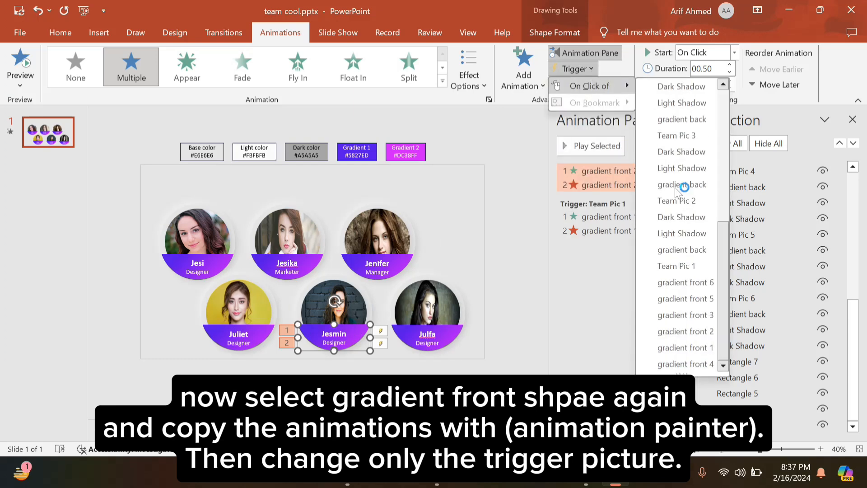
click(676, 201)
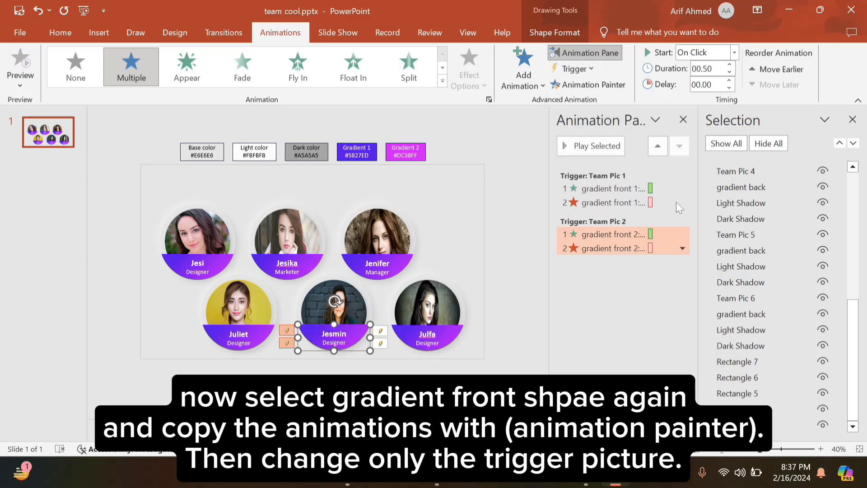
Copy the band animations onto Juliet's band, triggered by Team Pic 3
click(595, 84)
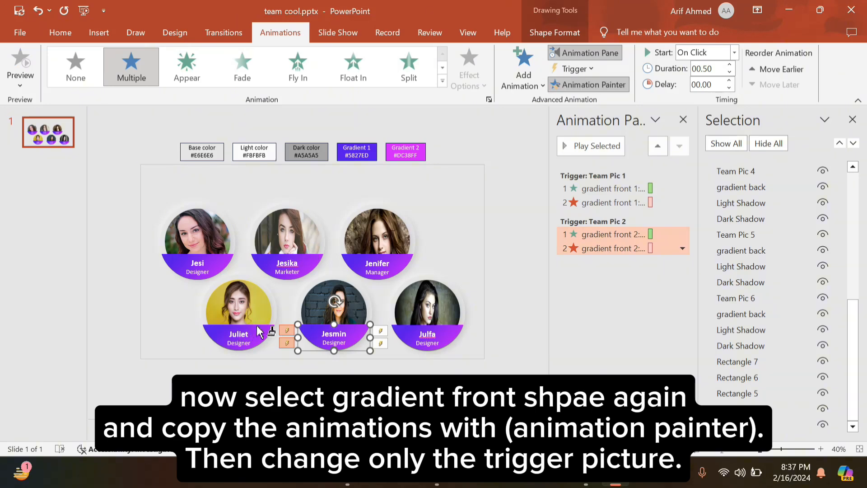
click(265, 338)
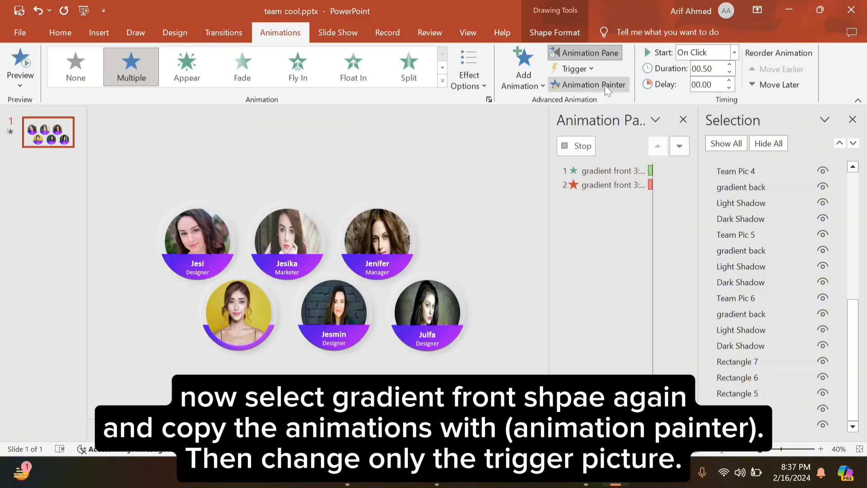
click(592, 68)
mouse_move(600, 87)
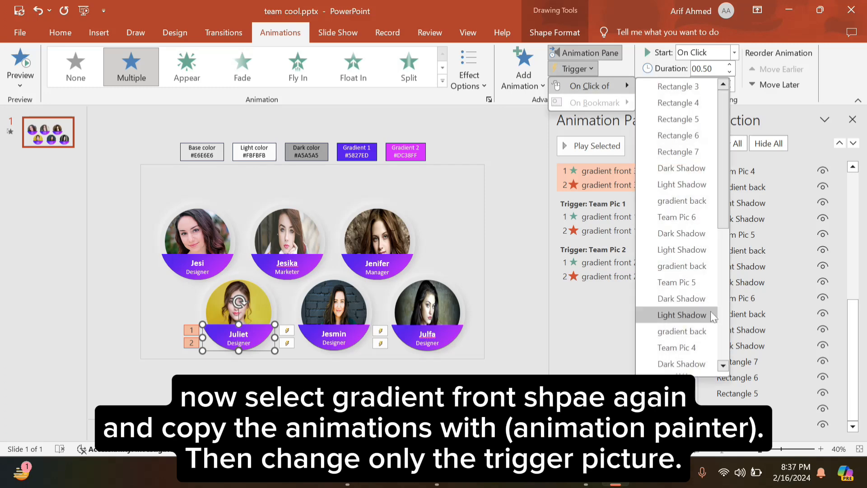
scroll(713, 316, down, 1)
click(677, 135)
Copy the animations onto Jesika's and Jesi's bands, making Team Pic 6 trigger Jesi's
click(287, 266)
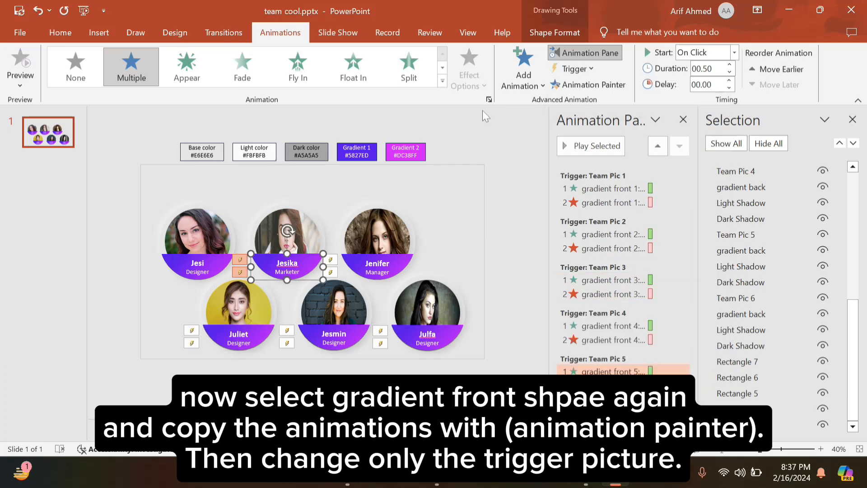
click(564, 84)
click(212, 259)
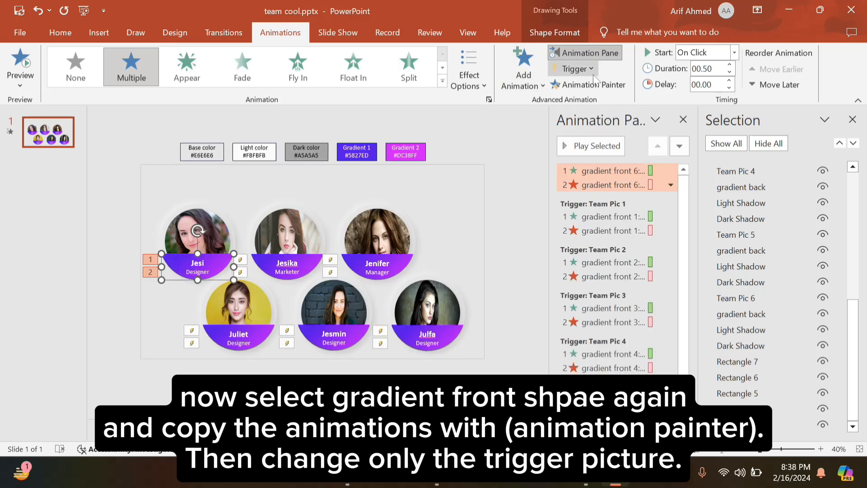
click(575, 69)
mouse_move(598, 91)
scroll(683, 233, down, 1)
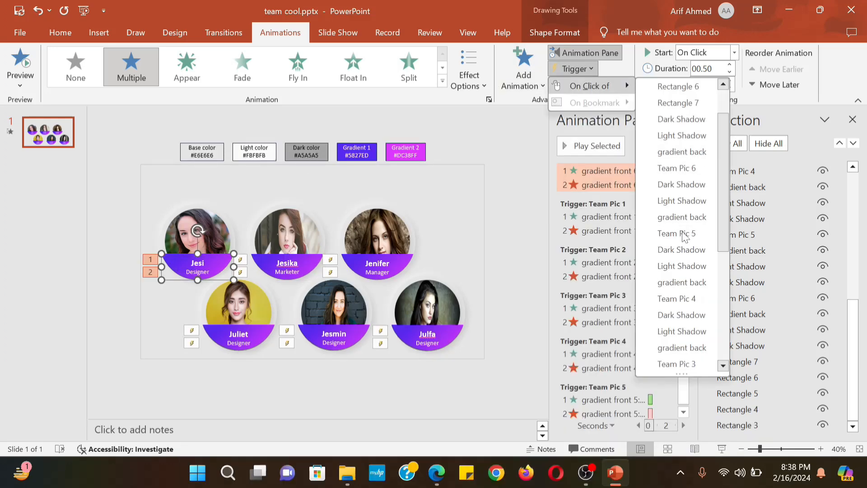
scroll(682, 232, up, 1)
click(682, 217)
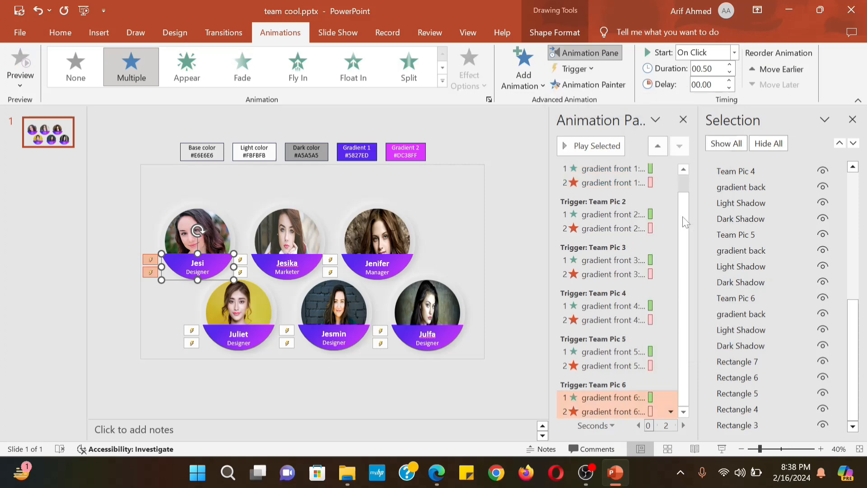
click(683, 119)
click(60, 33)
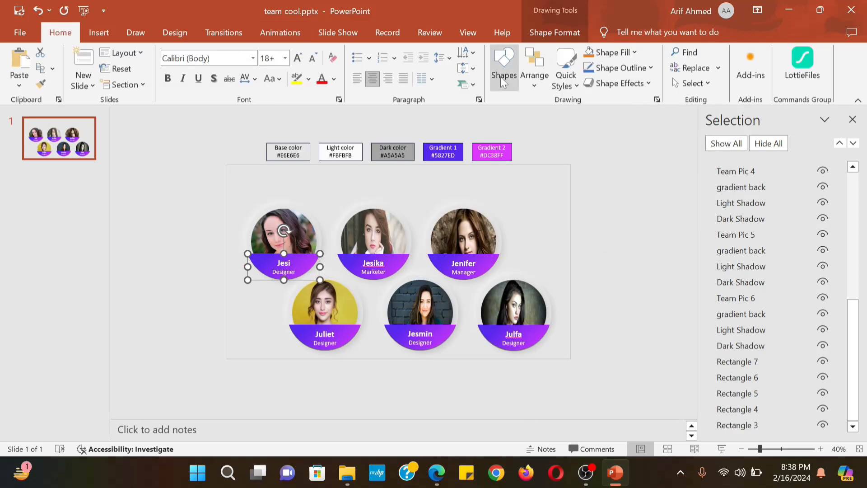
Draw a rectangle covering the whole slide
click(501, 78)
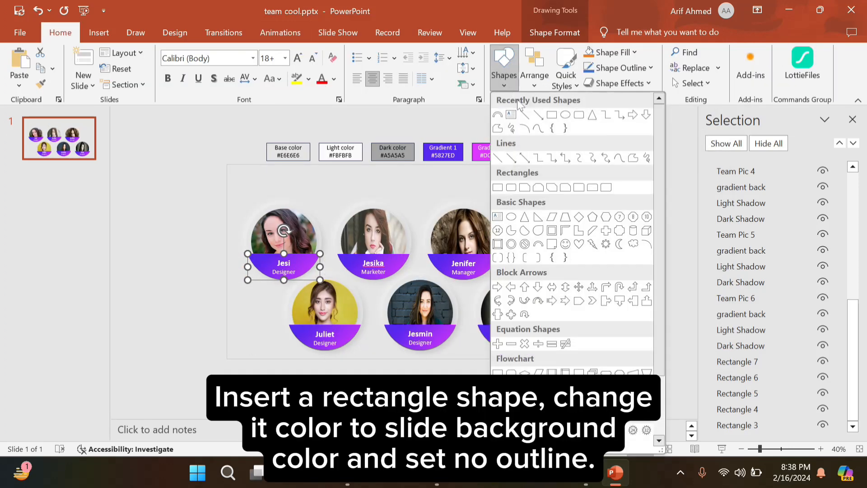
click(552, 115)
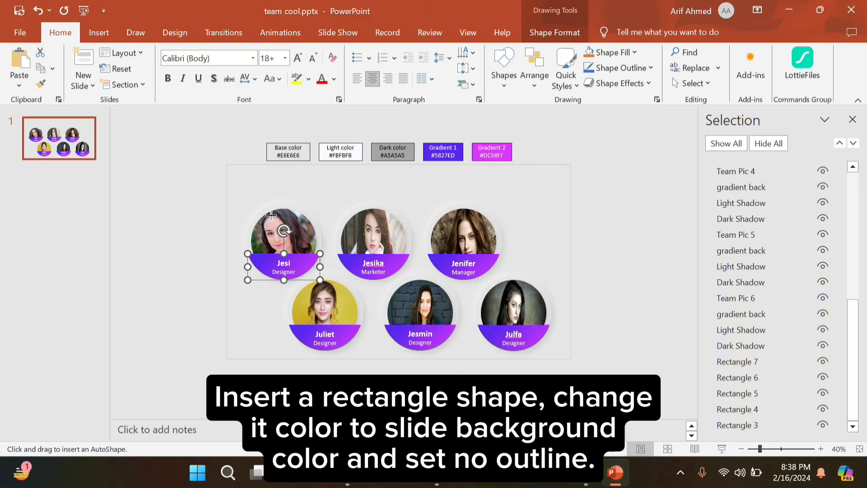
drag(227, 164, 570, 359)
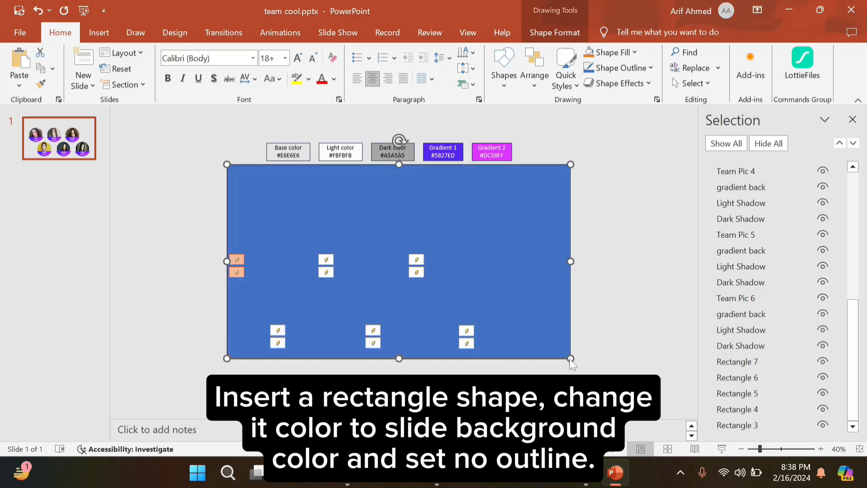
drag(571, 262, 552, 265)
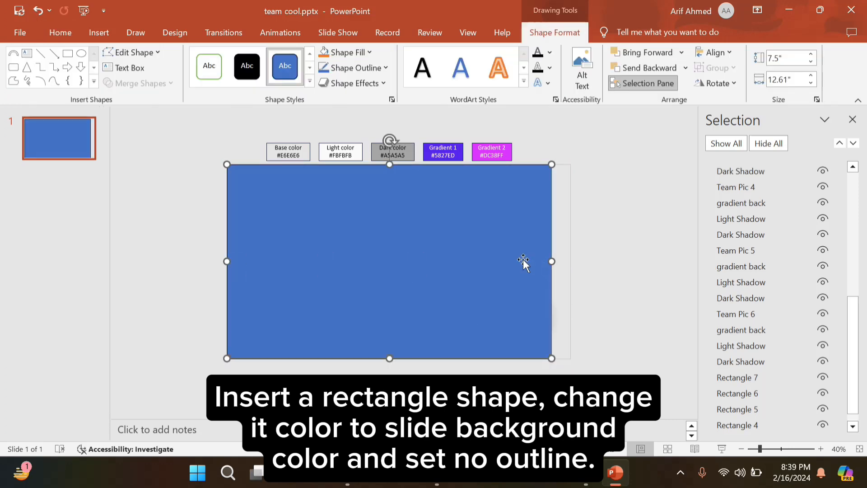
Fill the rectangle with the eyedropped background grey, remove its outline, and stretch it to 13.33-inch width
right_click(523, 259)
click(577, 428)
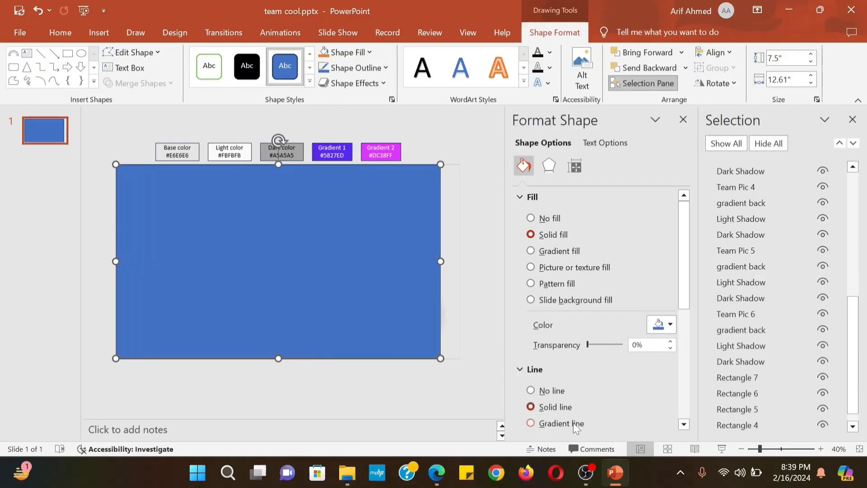
click(673, 328)
click(673, 308)
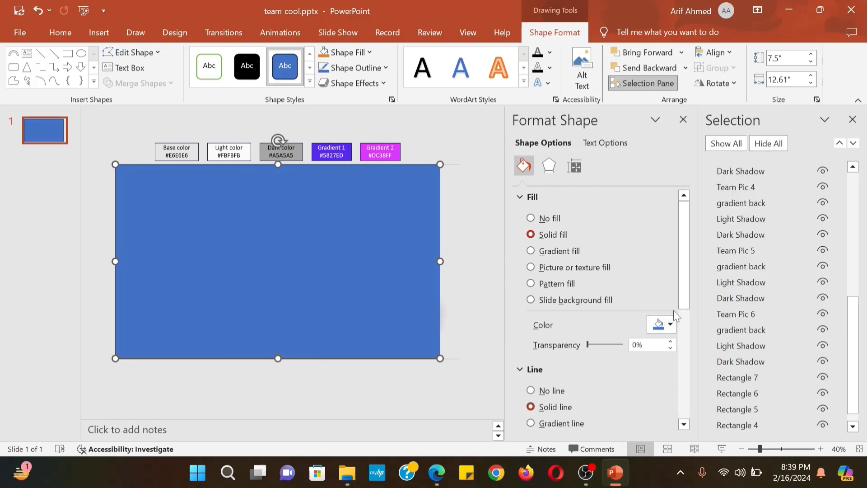
click(454, 298)
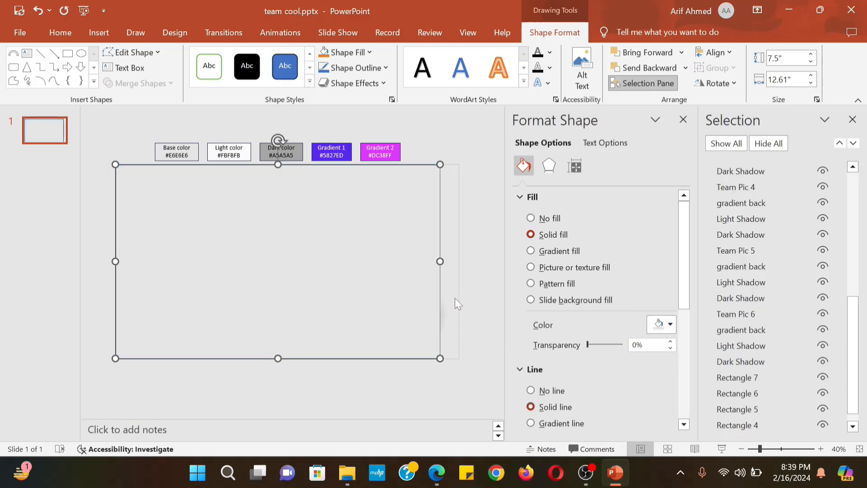
click(531, 391)
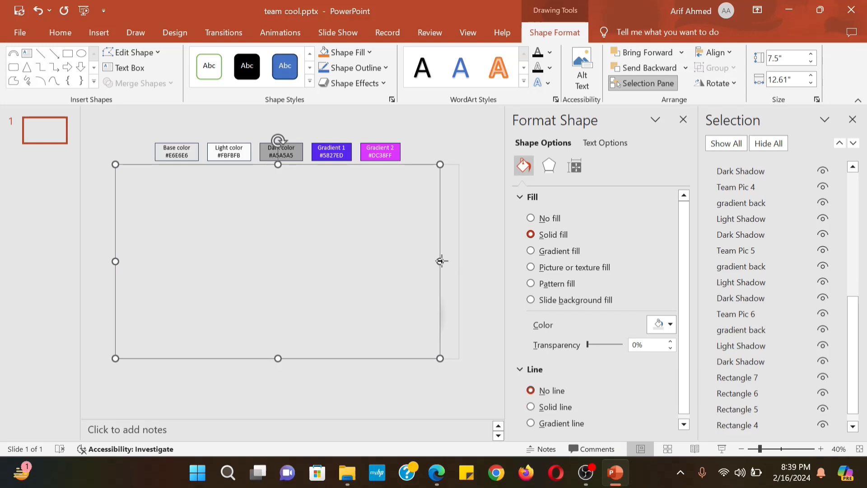
drag(441, 261, 459, 261)
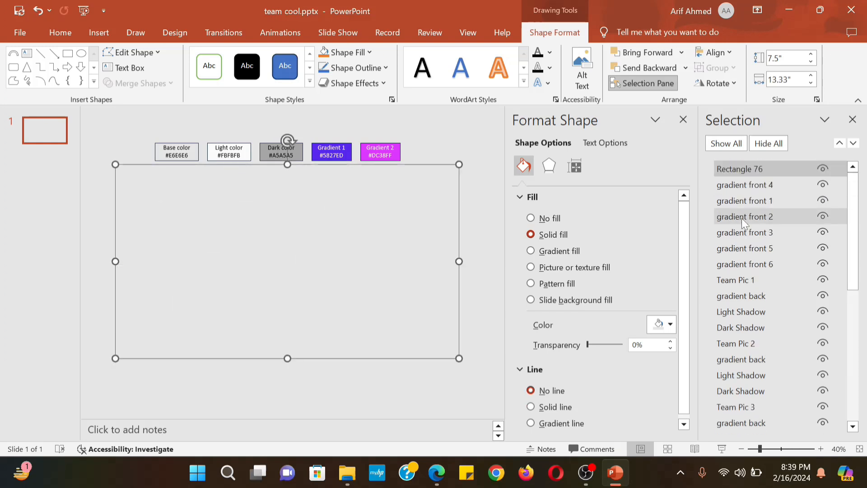
Rename the rectangle 'return to main slide' and send it to the back
click(763, 169)
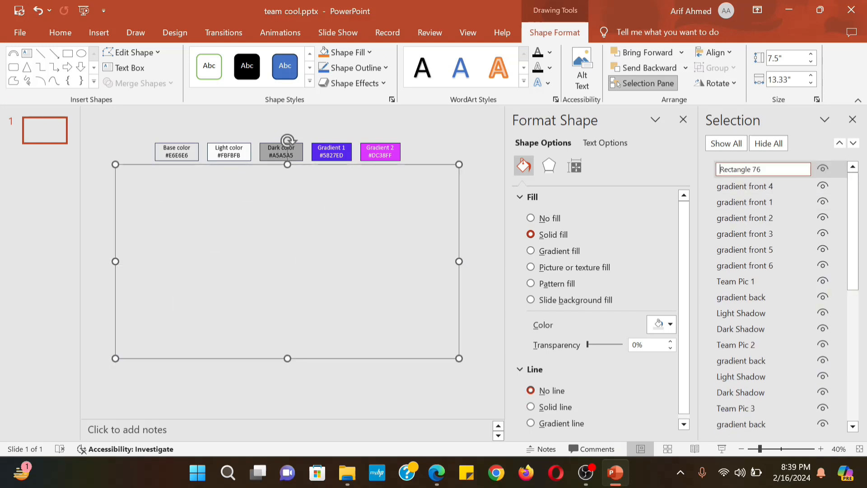
key(ctrl+a)
text(re)
drag(744, 167, 751, 426)
click(100, 33)
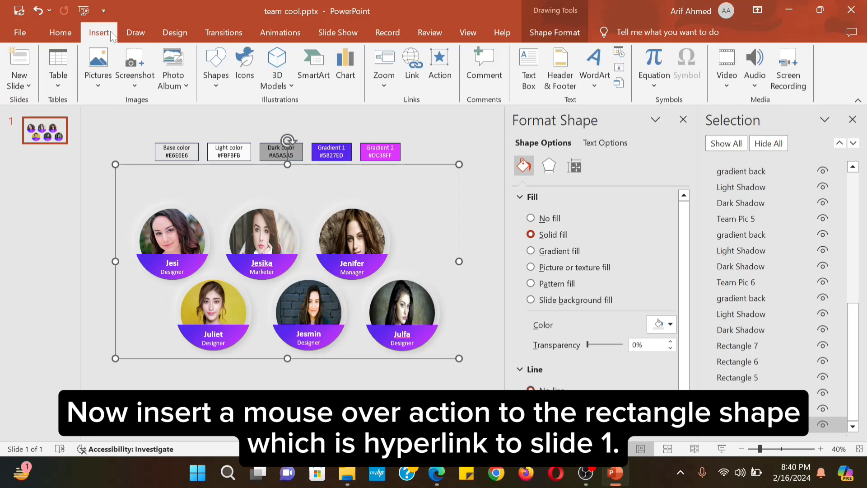
Give the background rectangle a Mouse Over action that hyperlinks to Slide 1
click(440, 77)
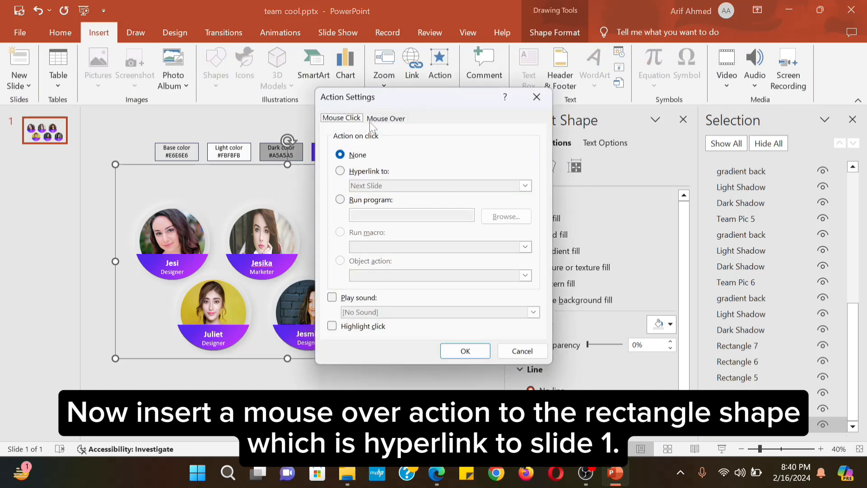
click(387, 119)
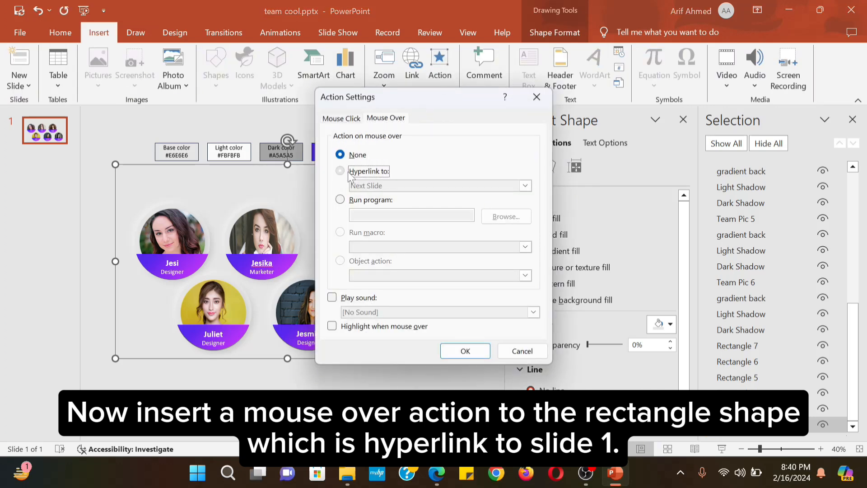
click(364, 172)
click(470, 185)
click(400, 298)
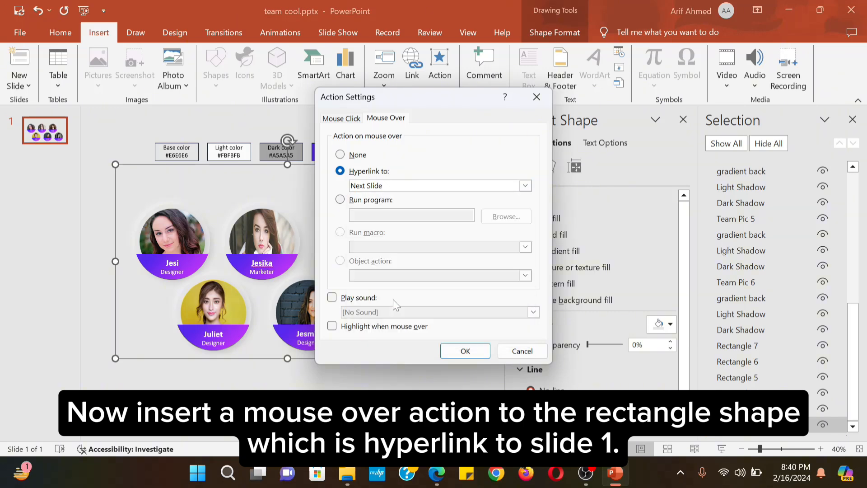
click(510, 313)
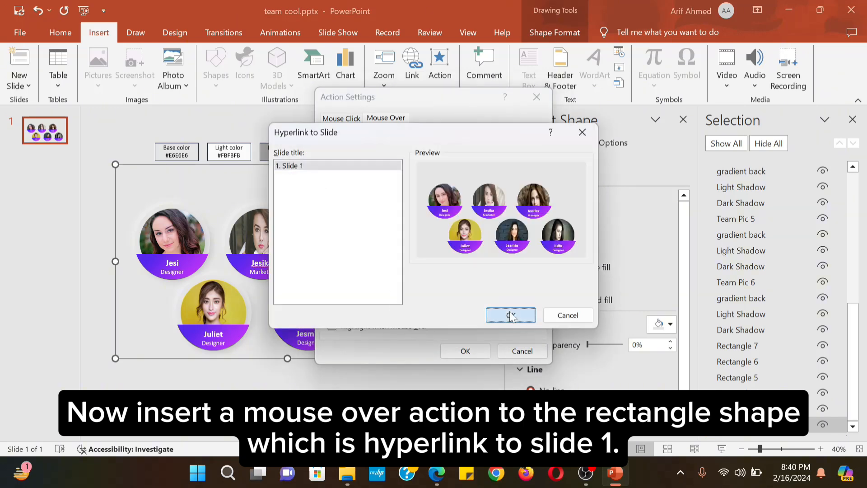
click(465, 351)
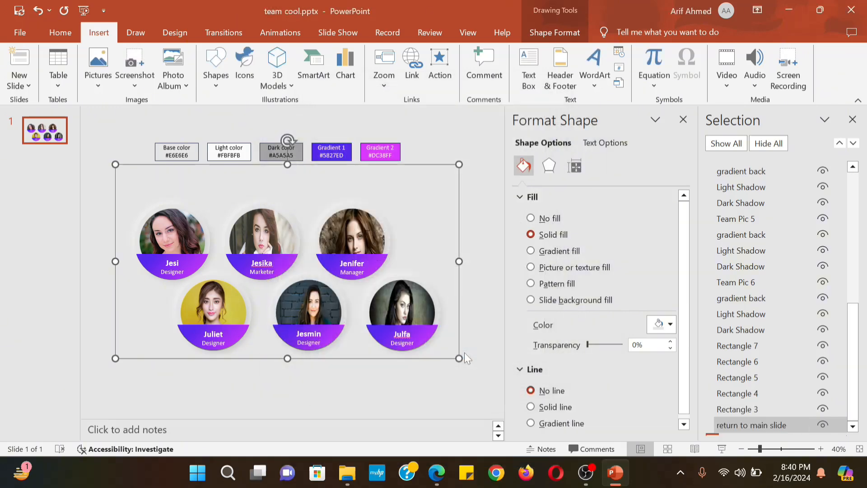
click(750, 283)
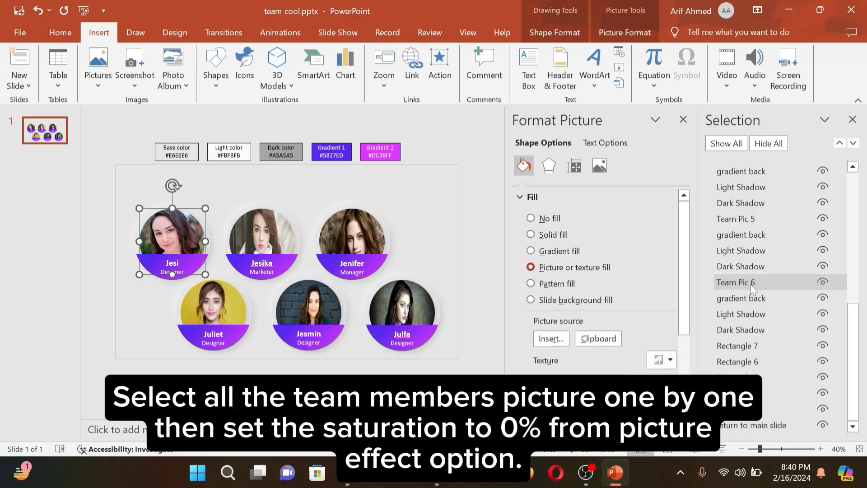
Set saturation to 0% on Jesi's and Jesika's photos
click(599, 167)
scroll(546, 334, down, 4)
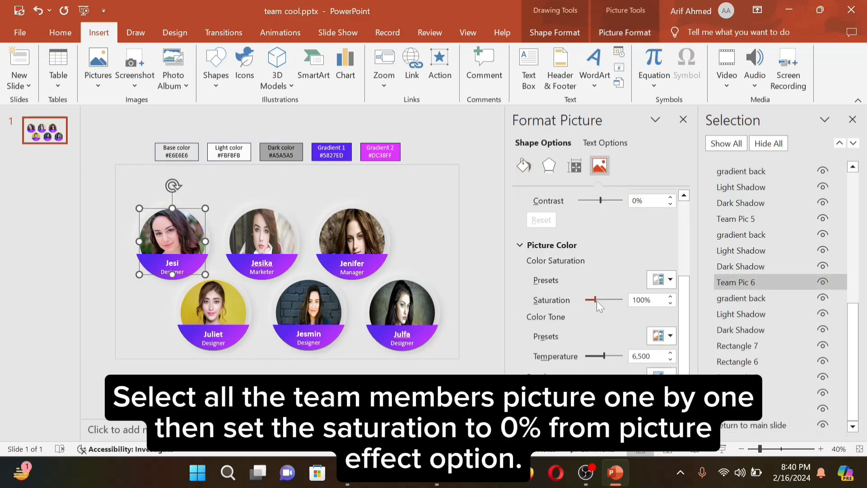
drag(597, 301, 585, 299)
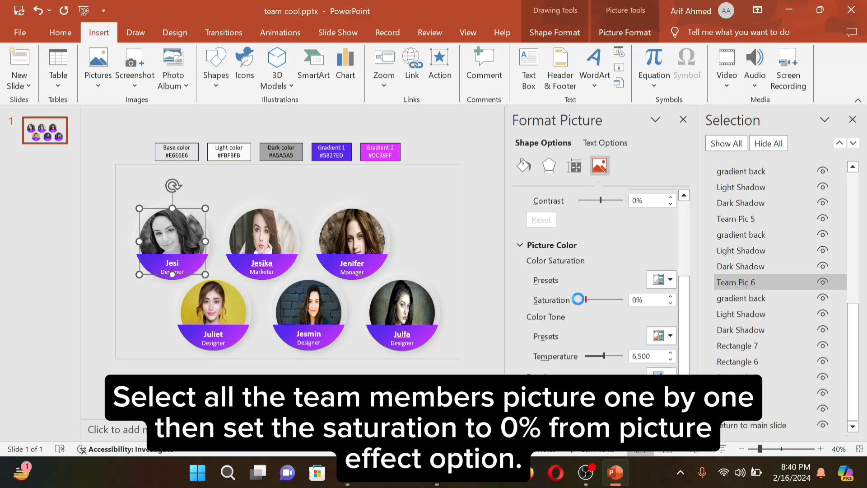
click(719, 219)
click(601, 301)
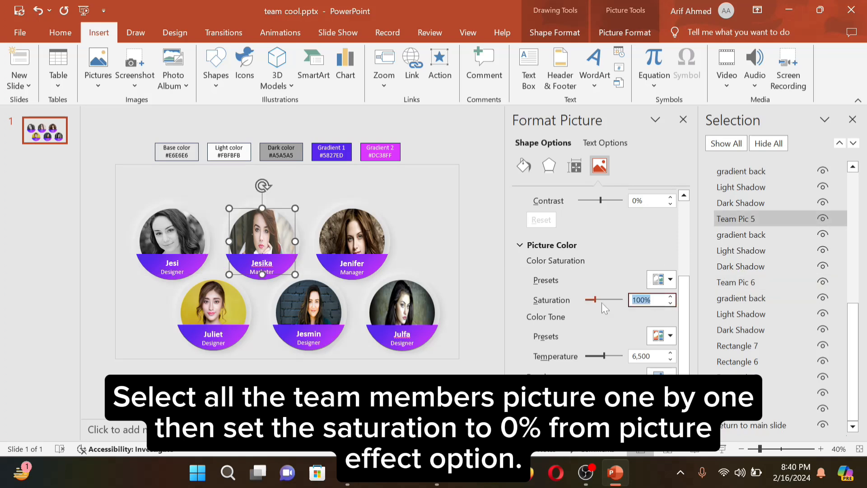
text(0)
key(Return)
Set saturation to 0% on Jenifer's and Julfa's photos as well
scroll(749, 208, up, 1)
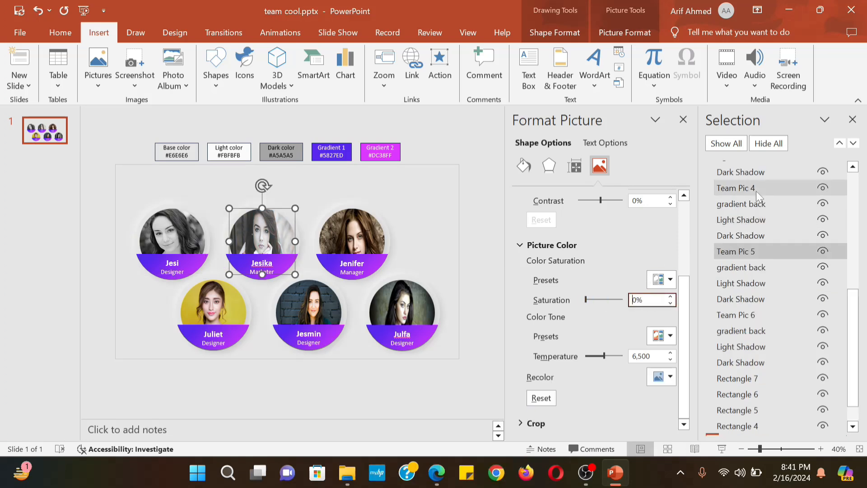
click(754, 187)
click(588, 301)
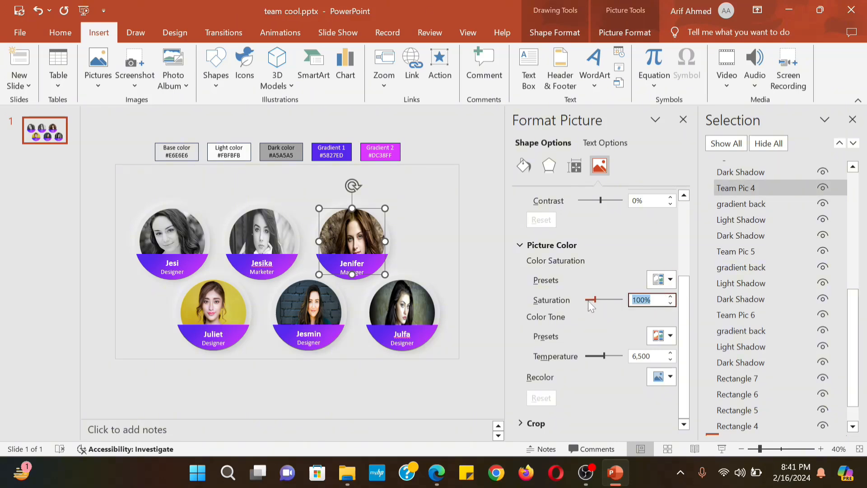
text(0)
key(Return)
click(402, 307)
click(608, 358)
text(0)
key(Return)
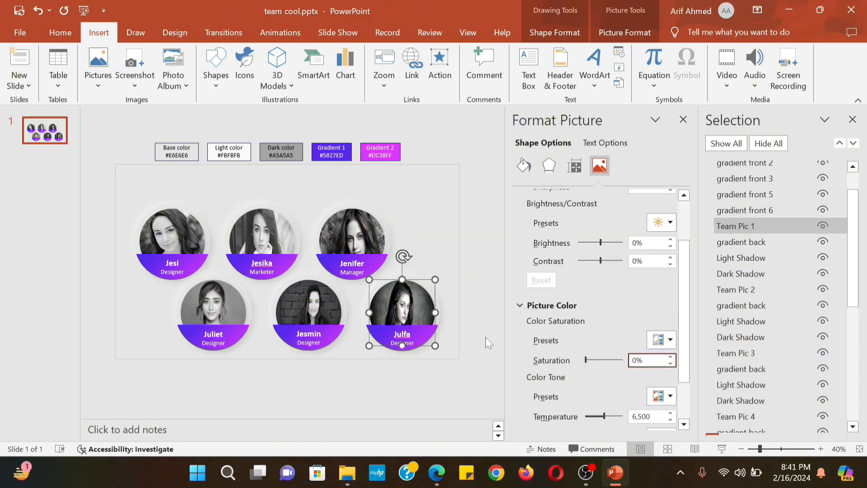
click(474, 341)
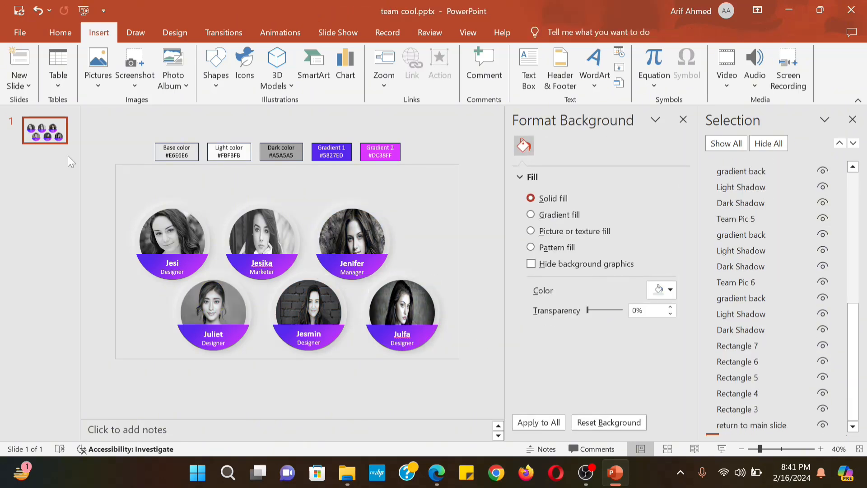
Duplicate the team slide three times with Ctrl+D
key(ctrl+d)
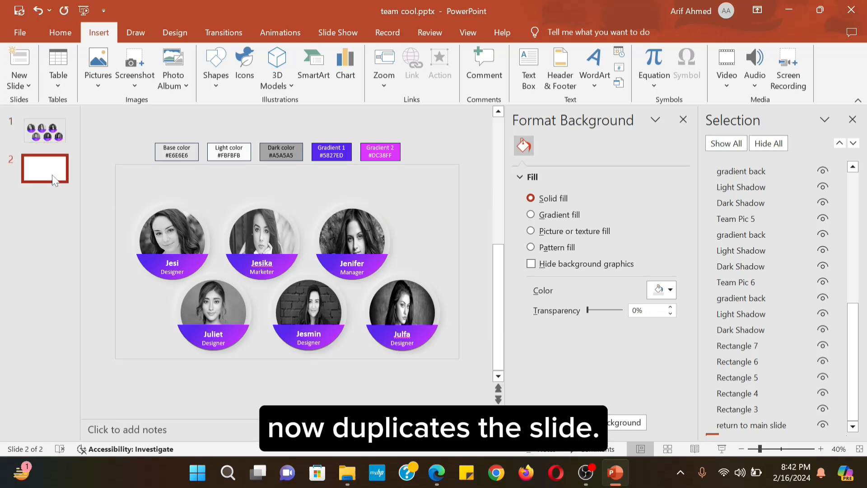
key(ctrl+d)
key(ctrl+d)
key(ctrl+d)
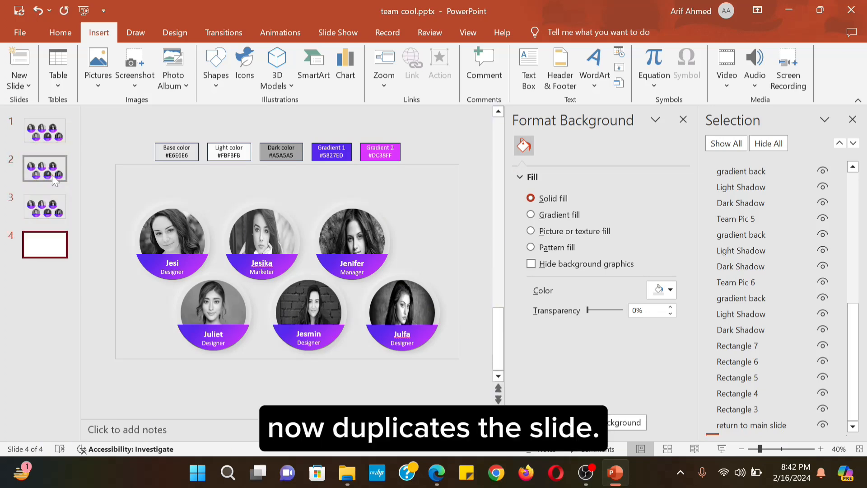
key(ctrl+d)
On slide 2, set the first member's photo saturation to 100% and nudge it up slightly
click(53, 176)
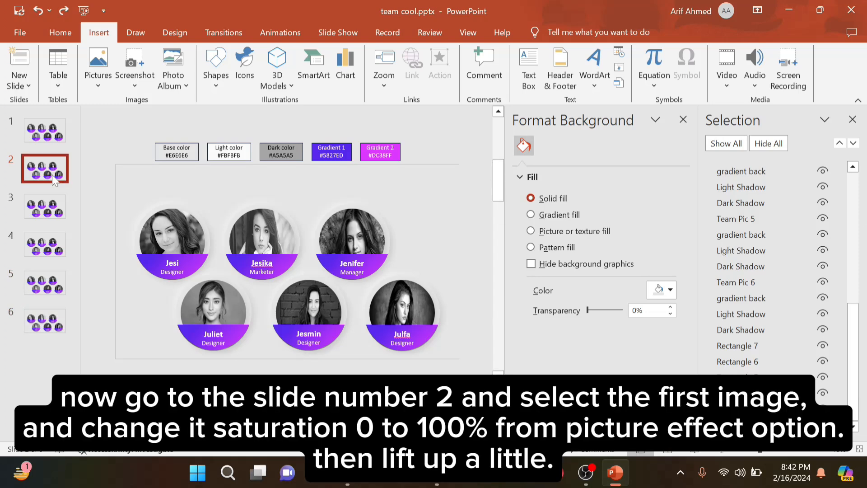
click(177, 236)
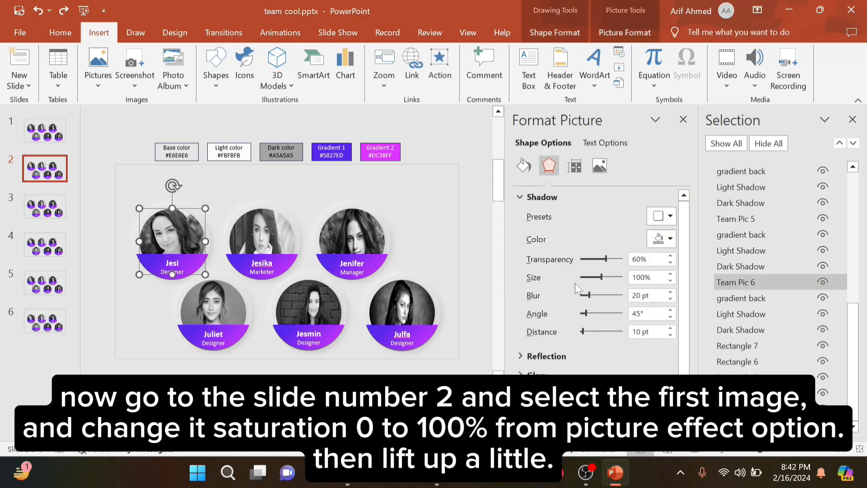
click(600, 165)
drag(687, 242, 690, 298)
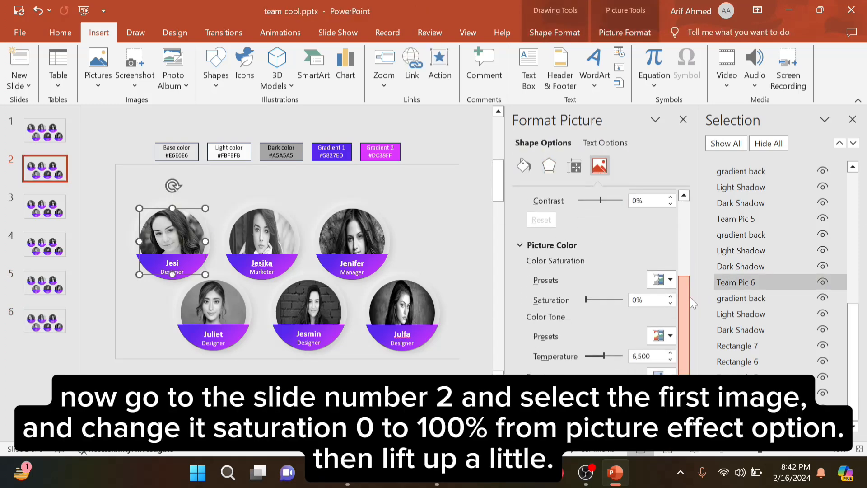
double_click(646, 300)
text(100)
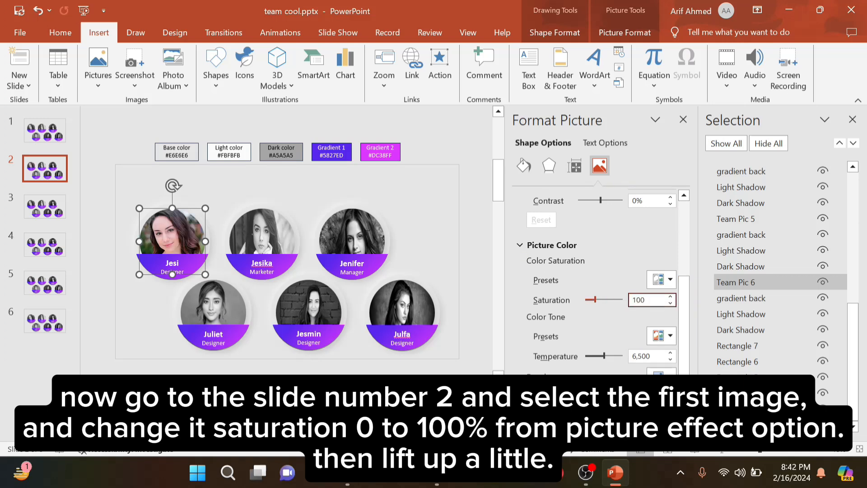
click(203, 199)
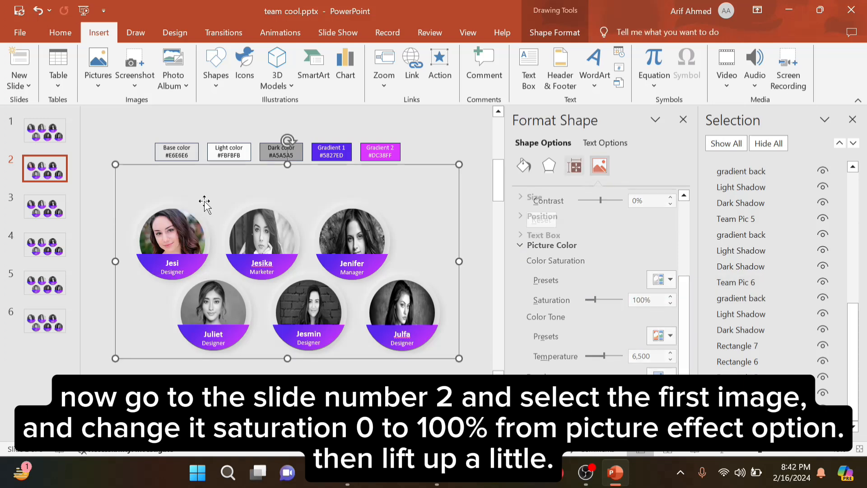
click(190, 222)
key(Up)
key(Up)
key(Up)
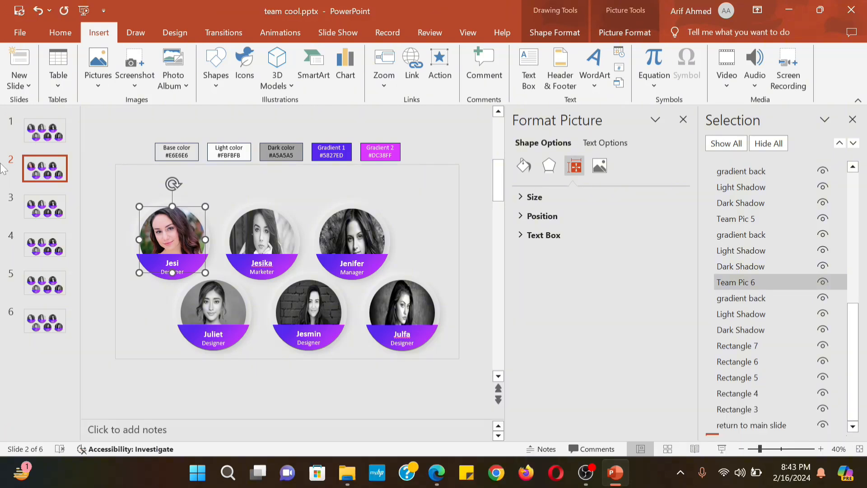
click(45, 207)
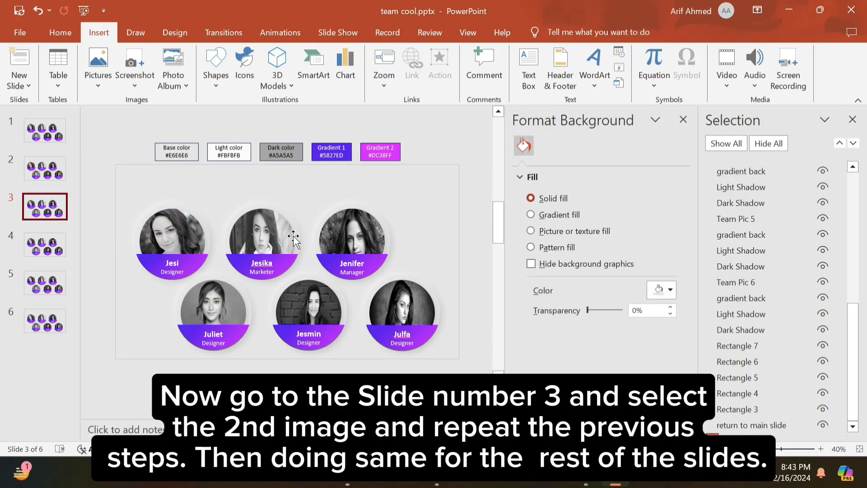
On slide 3, set the second member's photo saturation to 100%
click(275, 235)
click(599, 166)
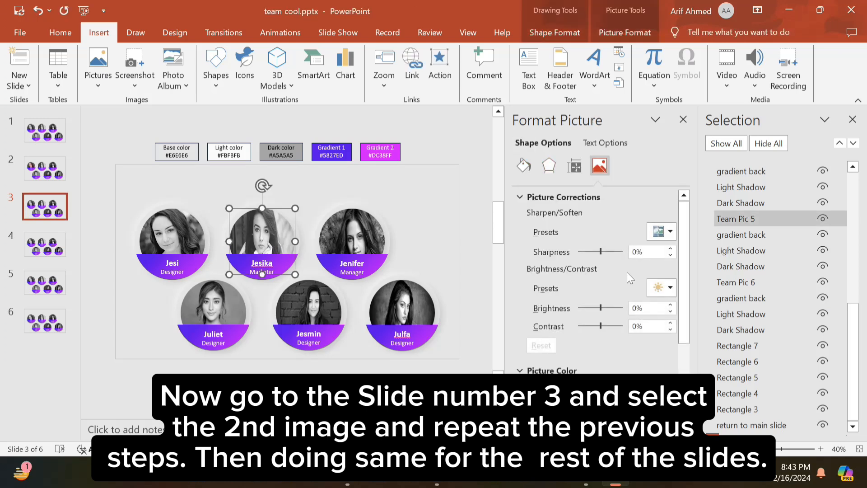
drag(684, 335, 684, 379)
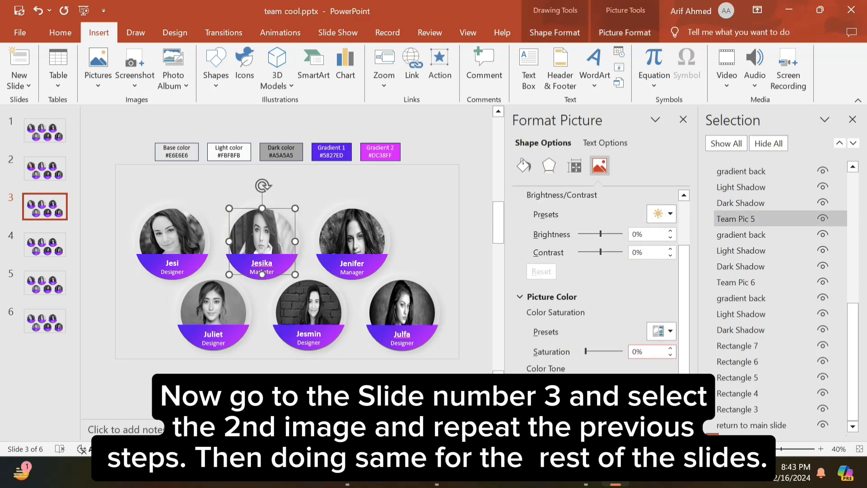
click(583, 354)
text(100)
key(Return)
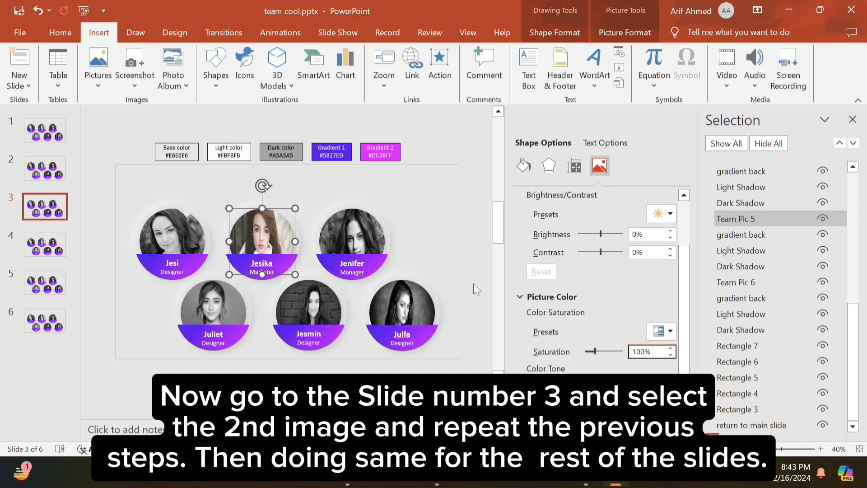
click(474, 283)
click(257, 228)
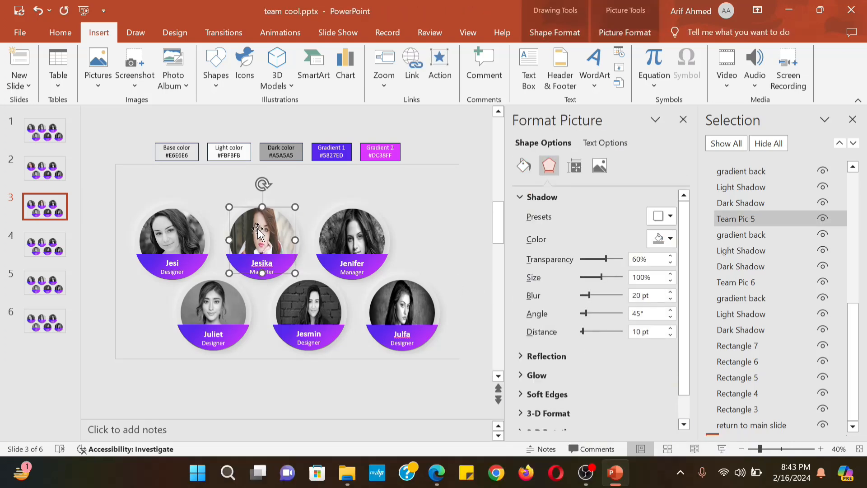
On slide 4, set the third member's photo to 100% saturation and nudge it up
click(55, 251)
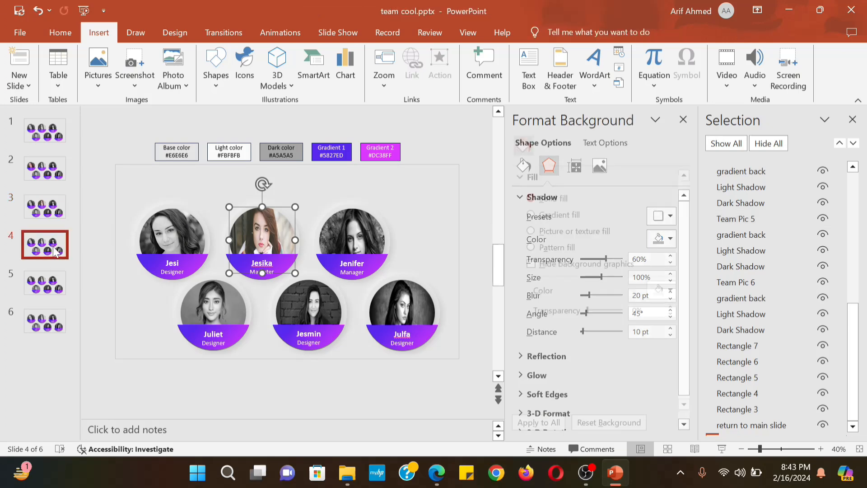
click(354, 239)
click(599, 166)
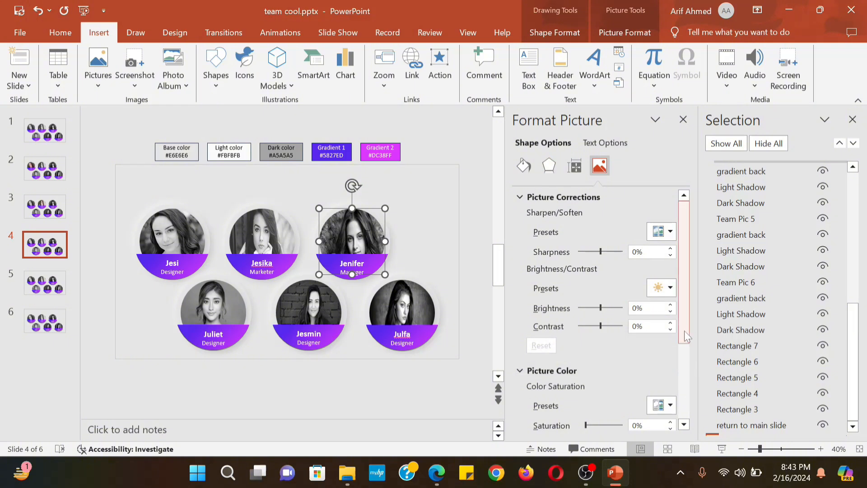
drag(684, 331, 685, 375)
drag(649, 348, 584, 342)
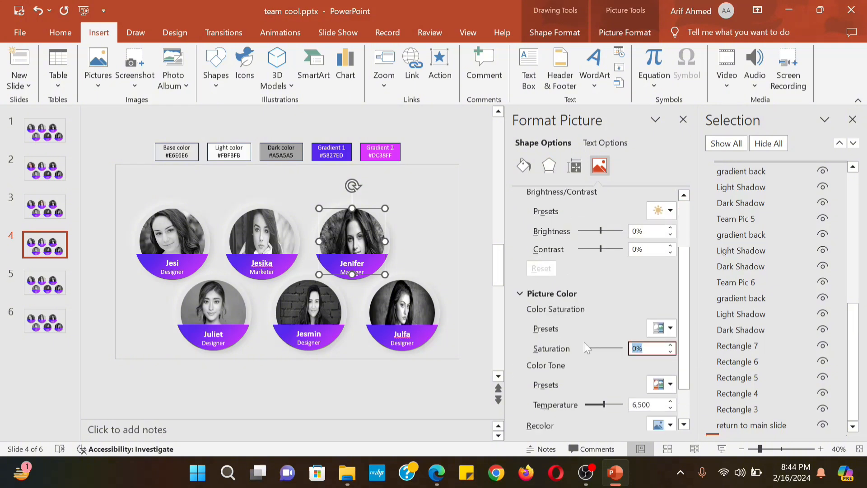
text(100)
key(Return)
click(429, 244)
click(364, 229)
key(Up)
key(Up)
key(Up)
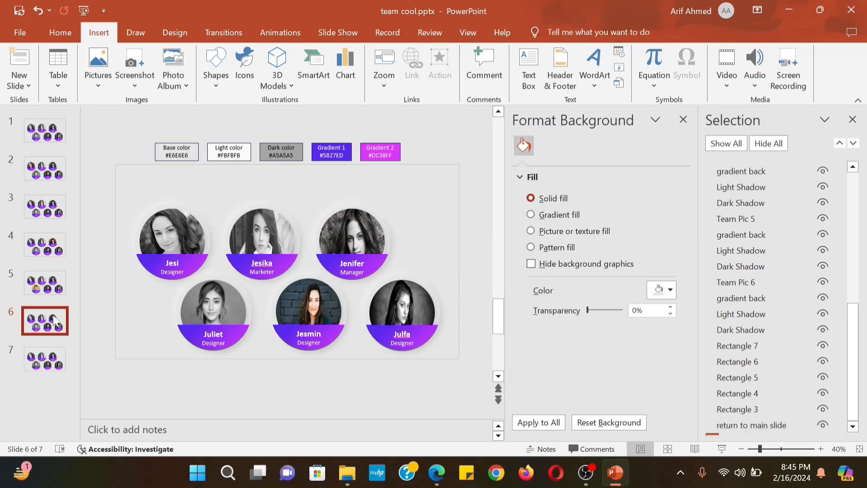
On slide 7, set the last member's photo to 100% saturation and nudge it up
click(47, 363)
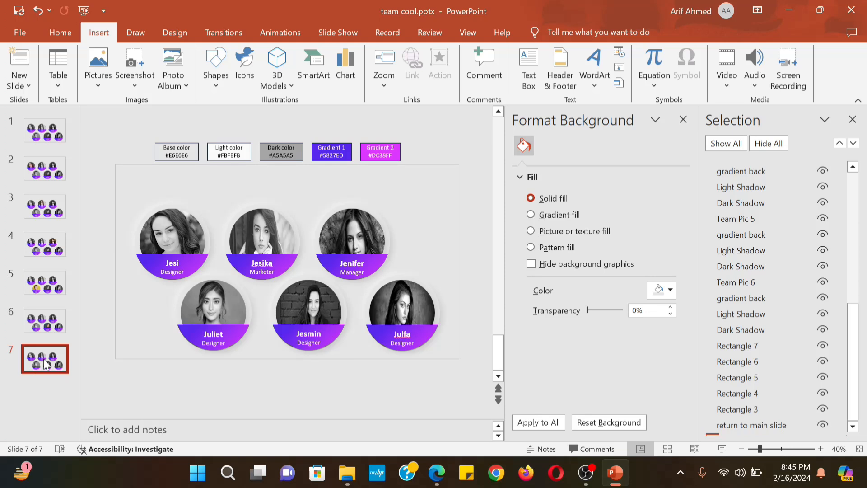
click(401, 312)
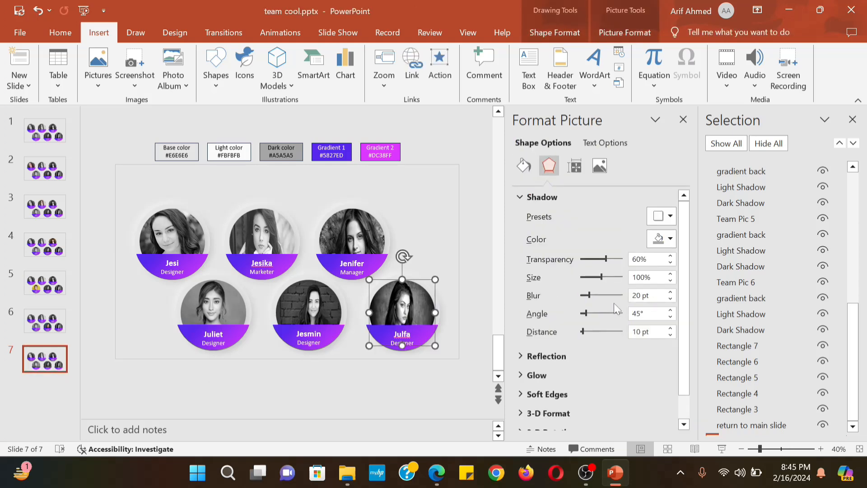
click(600, 166)
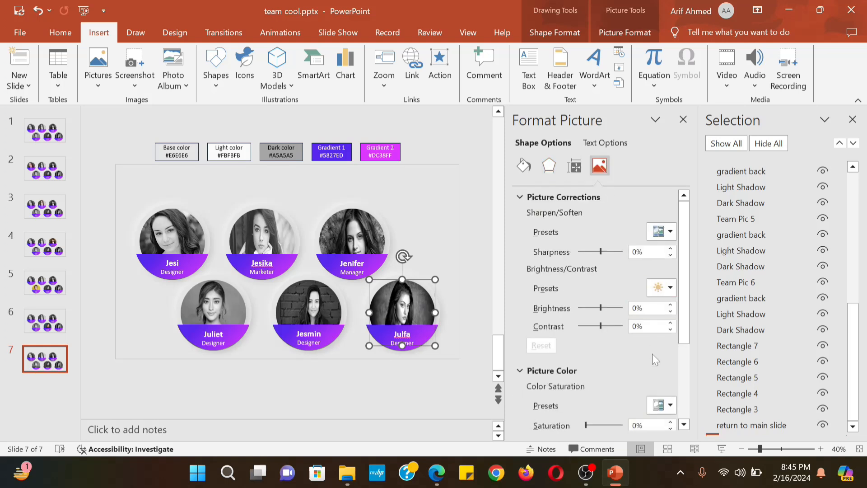
scroll(690, 406, down, 3)
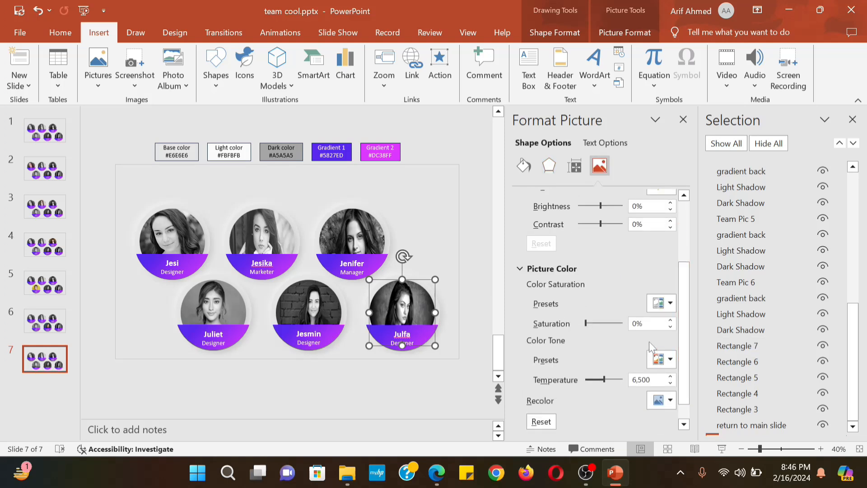
double_click(646, 324)
text(100)
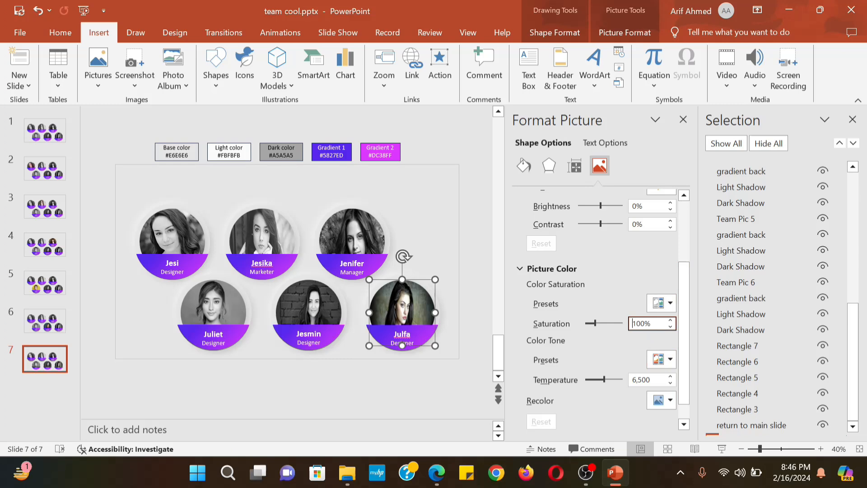
click(473, 307)
click(411, 302)
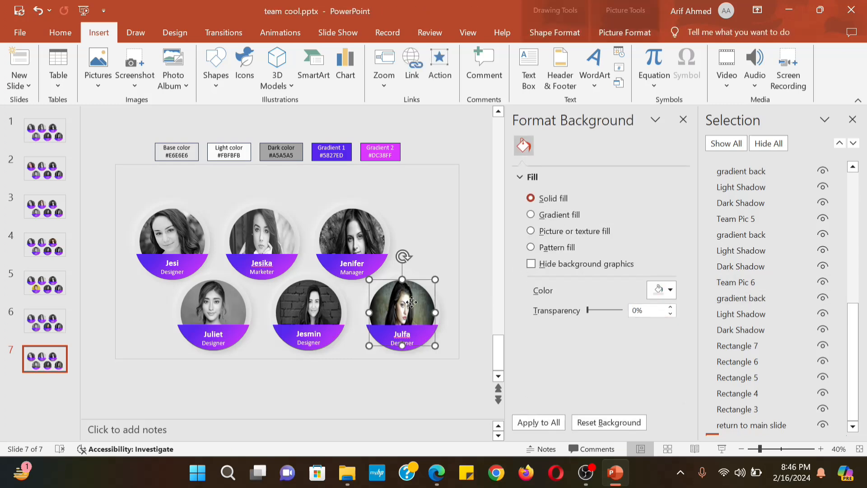
key(ctrl+Up)
key(ctrl+Up)
key(ctrl+Up)
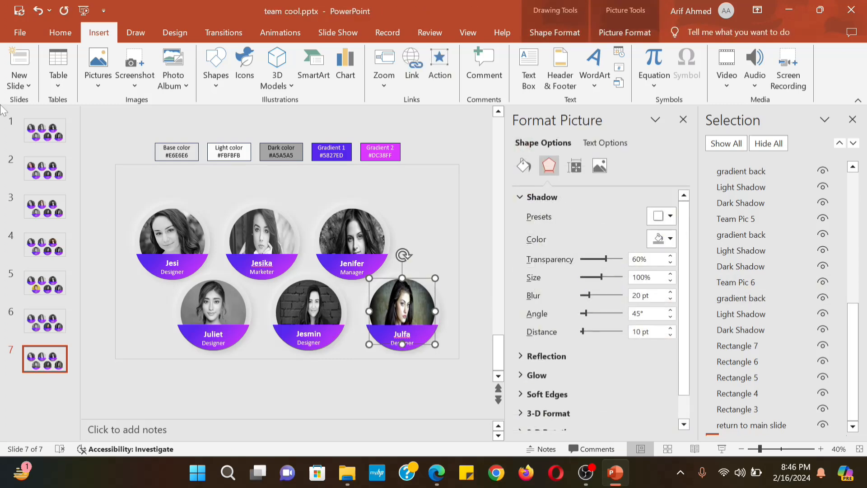
click(45, 131)
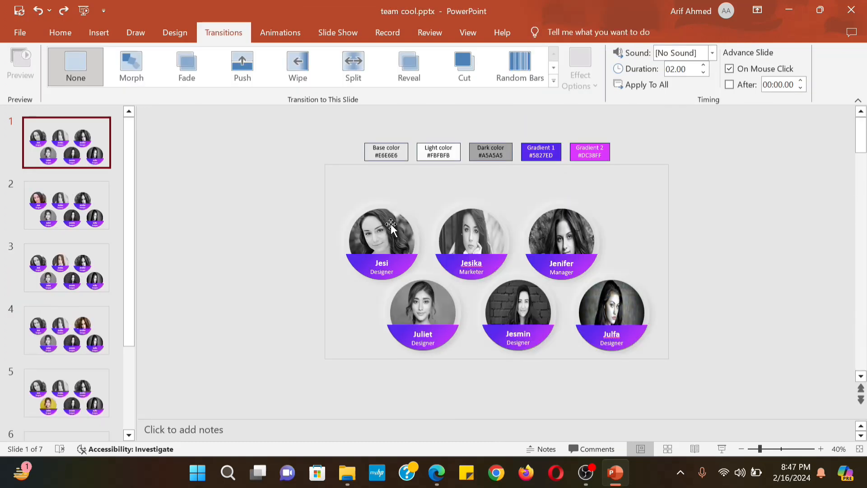
Give the first team photo a mouse-over hyperlink to Slide 2
click(391, 224)
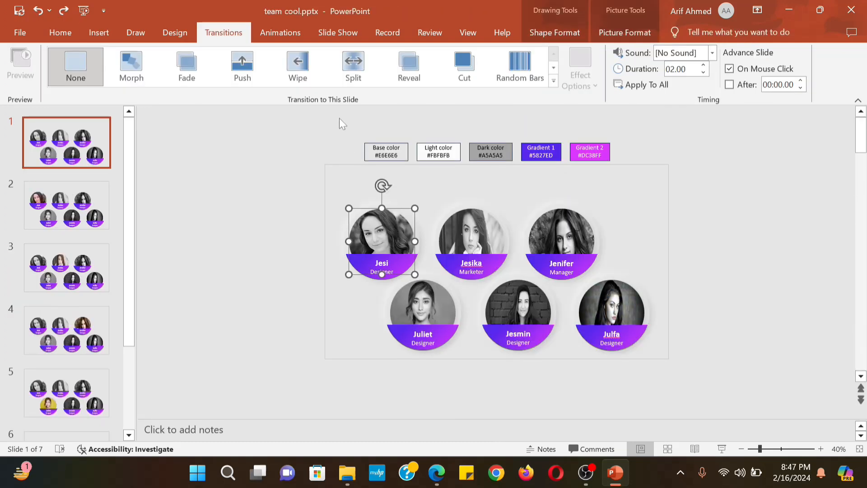
click(101, 34)
click(440, 63)
click(386, 118)
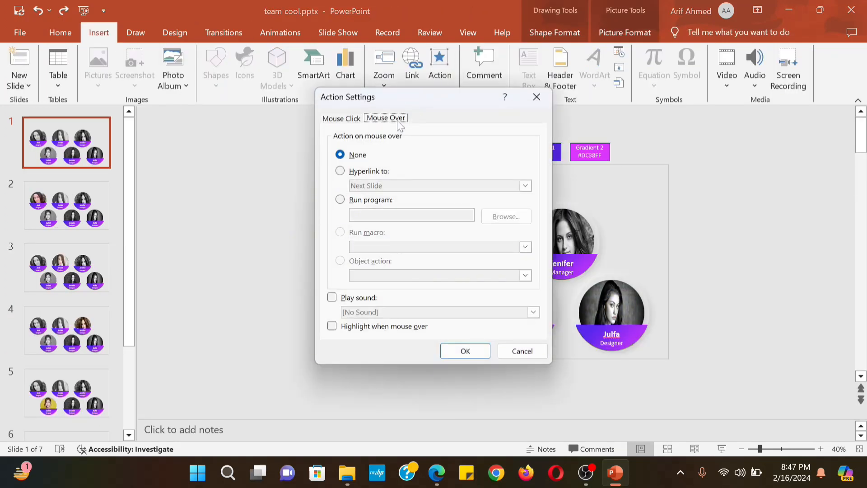
click(368, 171)
click(525, 186)
click(382, 297)
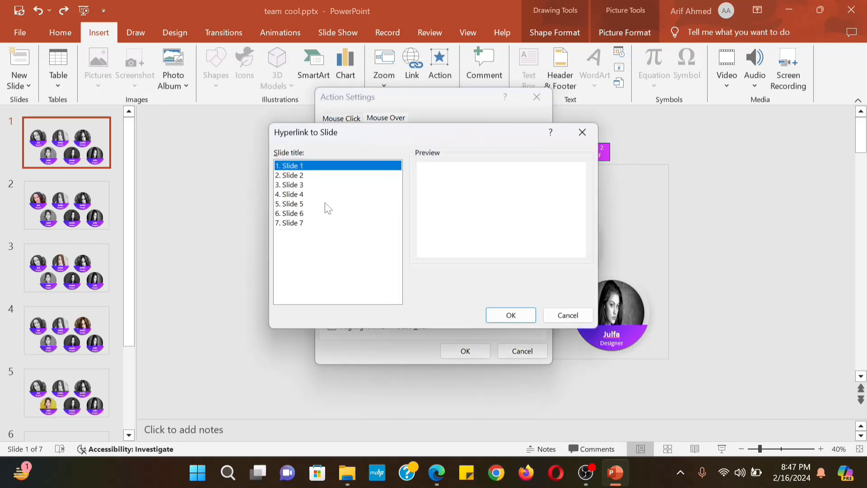
click(305, 176)
click(509, 316)
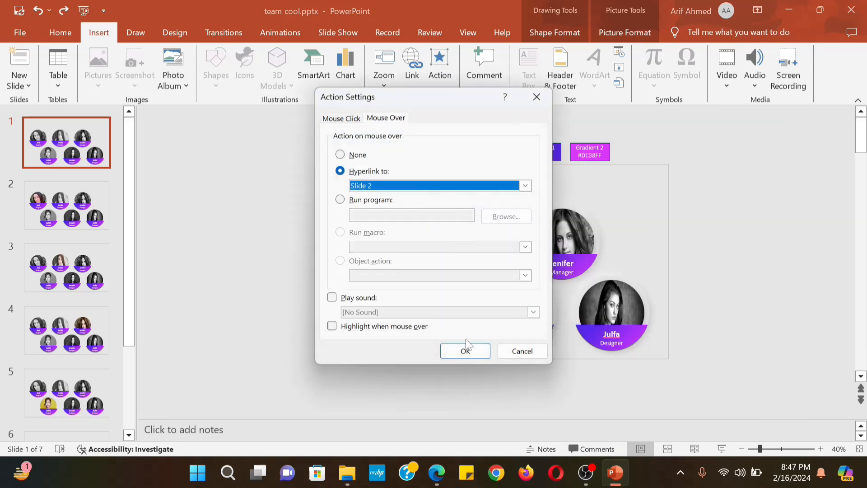
click(466, 352)
Give the second team photo a mouse-over hyperlink to Slide 3
click(482, 238)
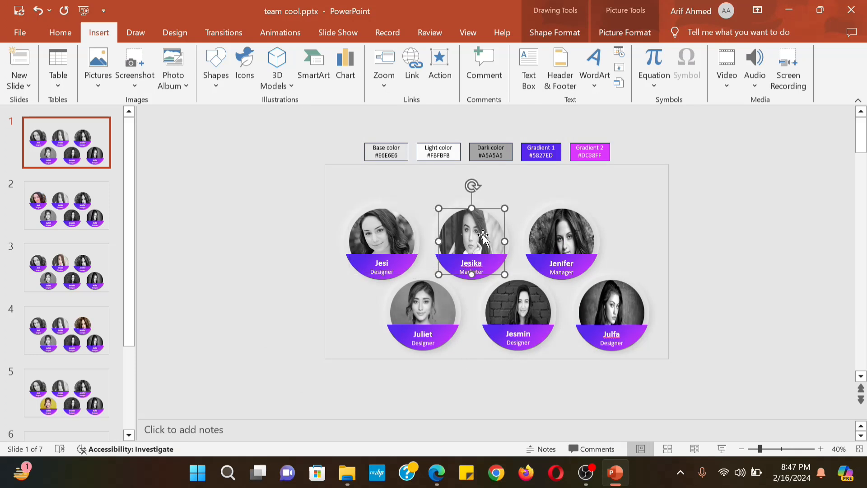
click(439, 67)
click(377, 120)
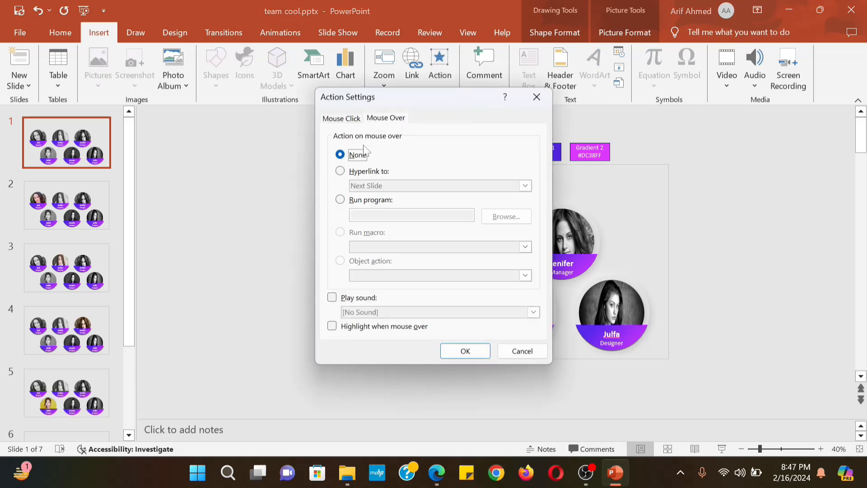
click(362, 171)
click(379, 187)
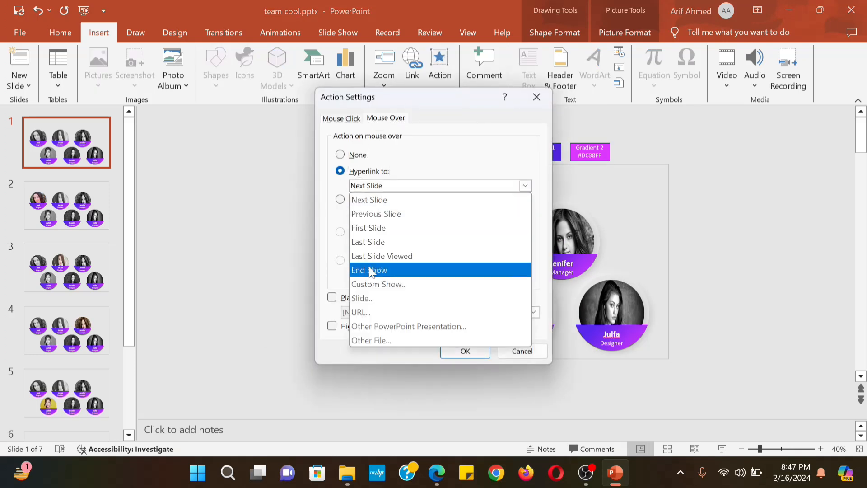
click(366, 298)
click(304, 179)
click(303, 184)
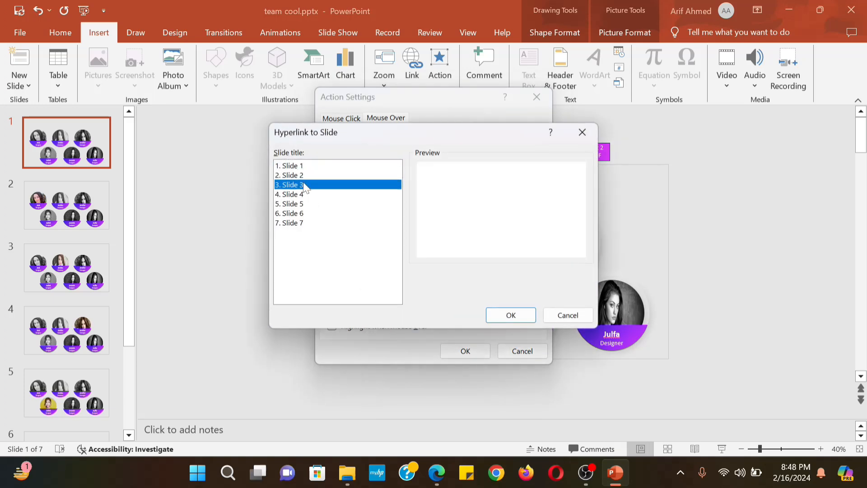
click(510, 316)
click(467, 351)
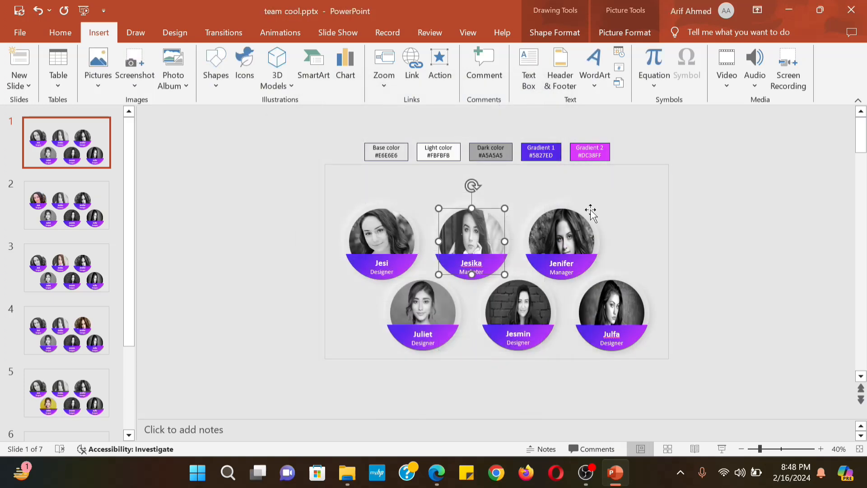
Give the third team photo a mouse-over hyperlink to Slide 4
click(573, 232)
click(439, 63)
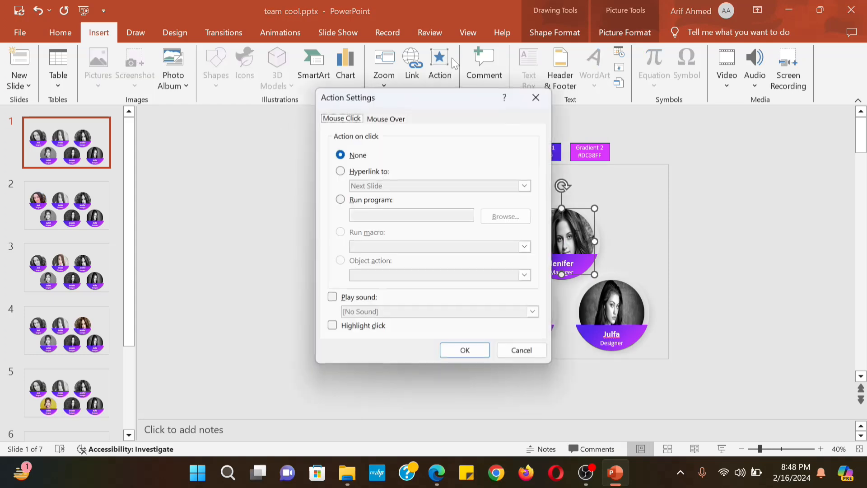
click(386, 118)
click(366, 171)
click(369, 186)
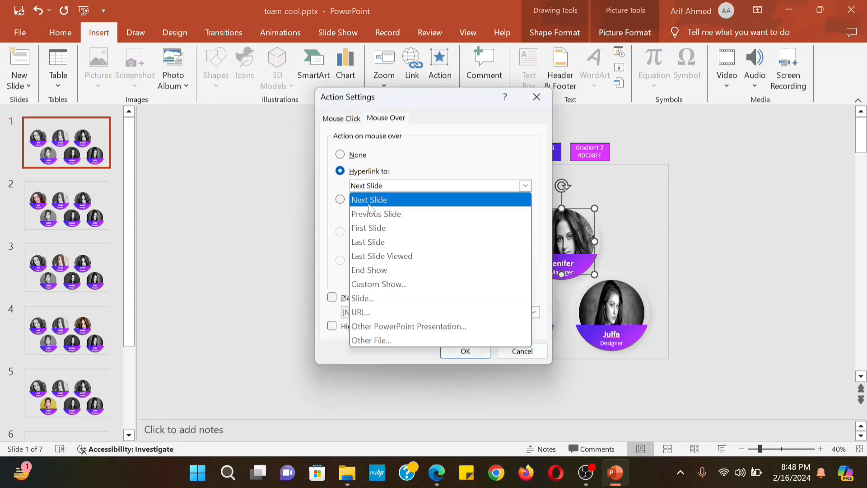
click(374, 291)
click(300, 194)
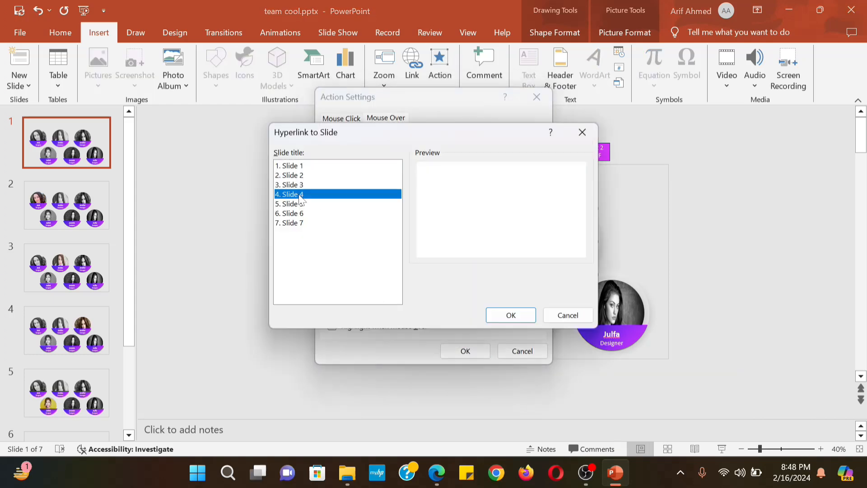
click(498, 315)
click(466, 350)
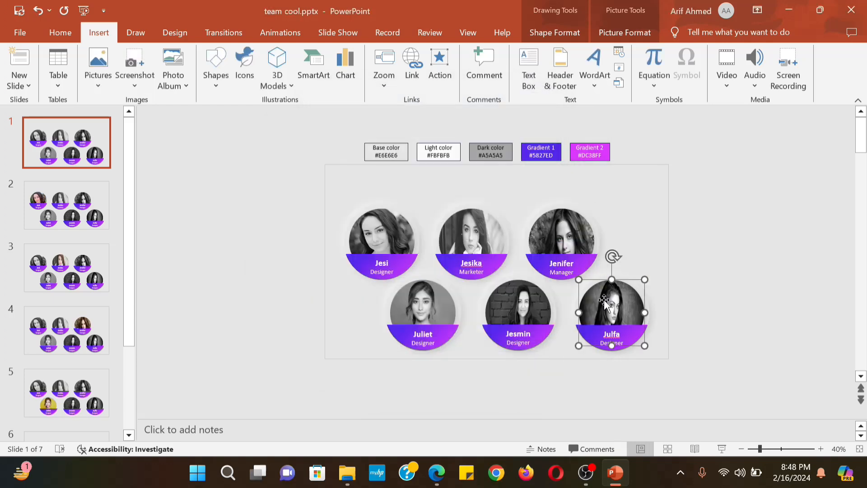
Give the last team photo a mouse-over hyperlink to Slide 7
click(438, 68)
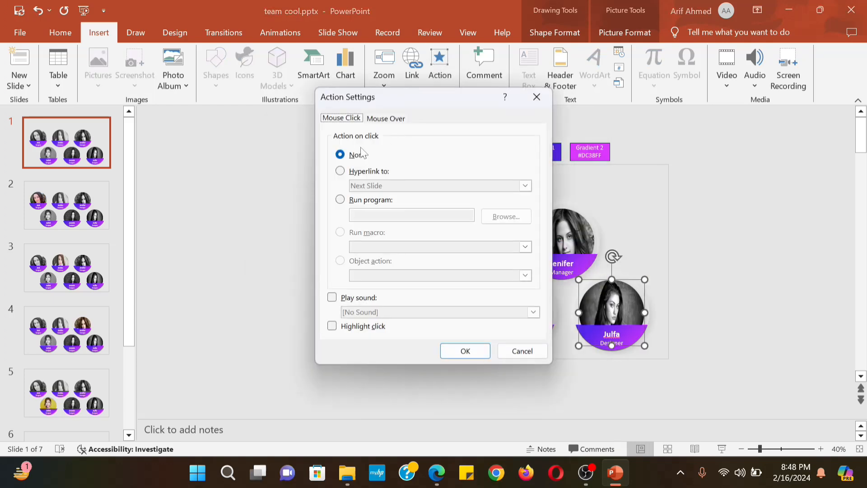
click(374, 121)
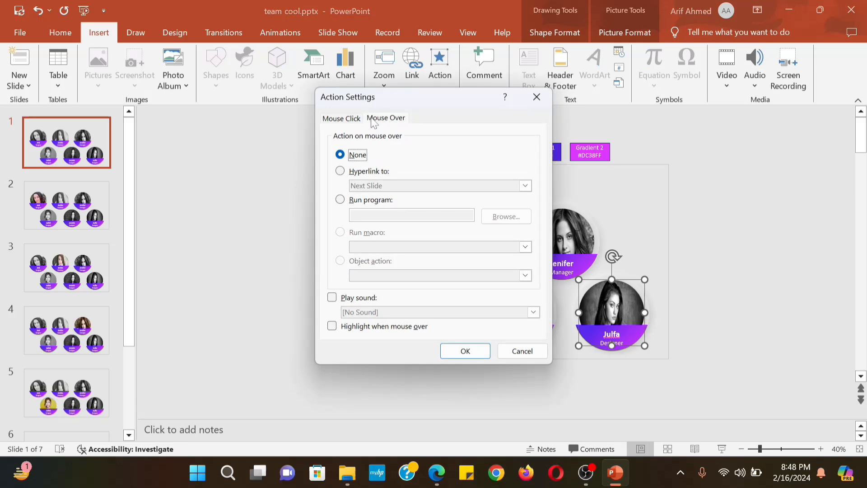
click(340, 171)
click(525, 185)
click(362, 295)
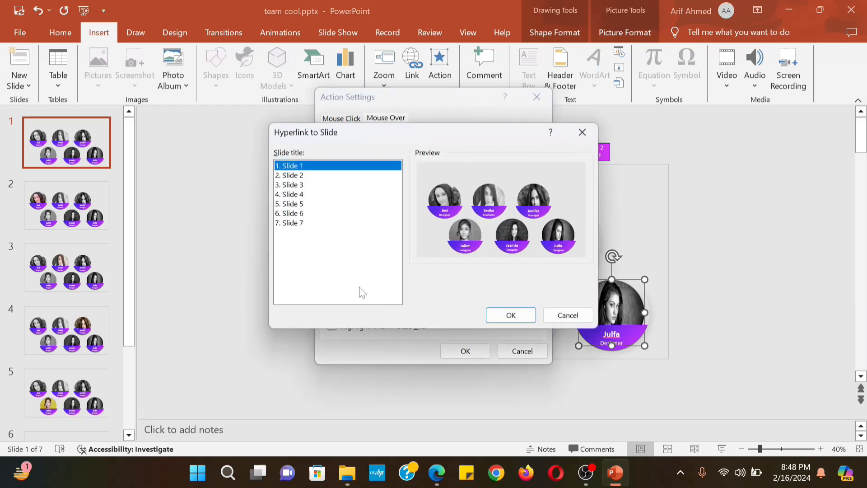
click(298, 224)
click(517, 314)
click(477, 351)
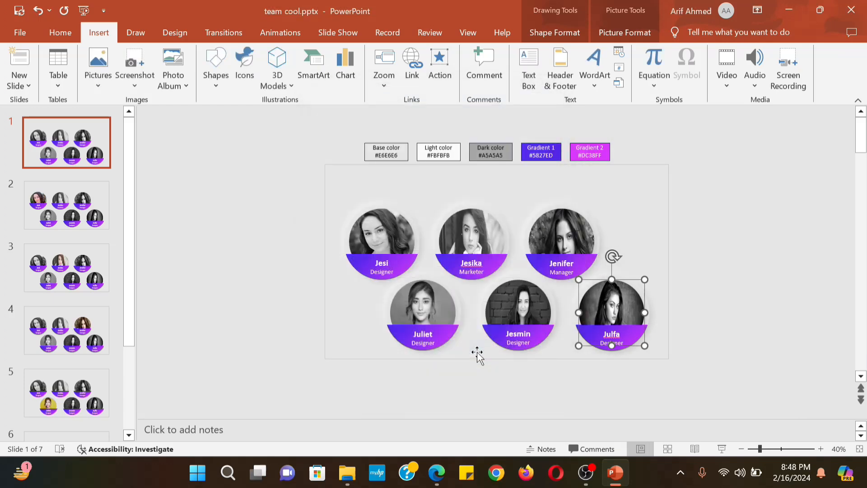
Apply the Morph transition to all slides
click(224, 32)
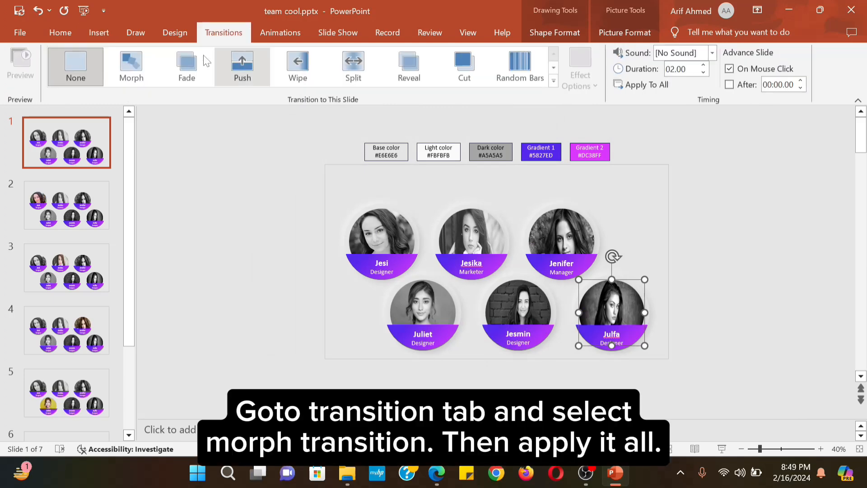
click(148, 69)
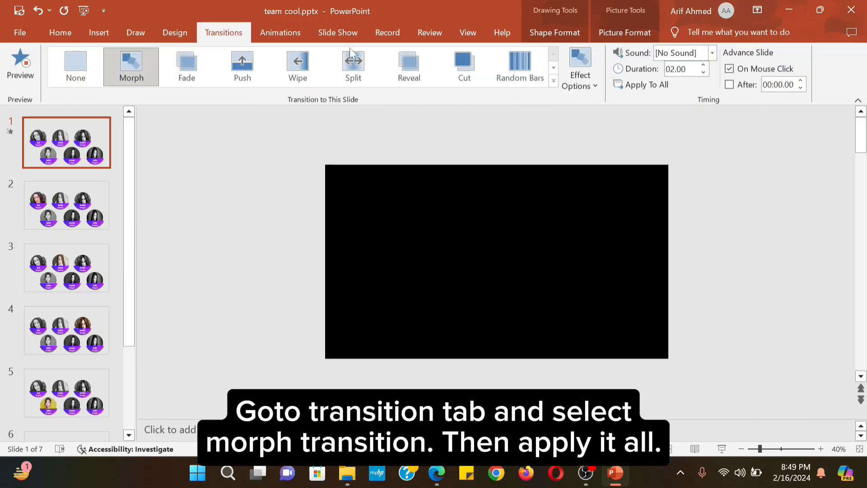
click(638, 85)
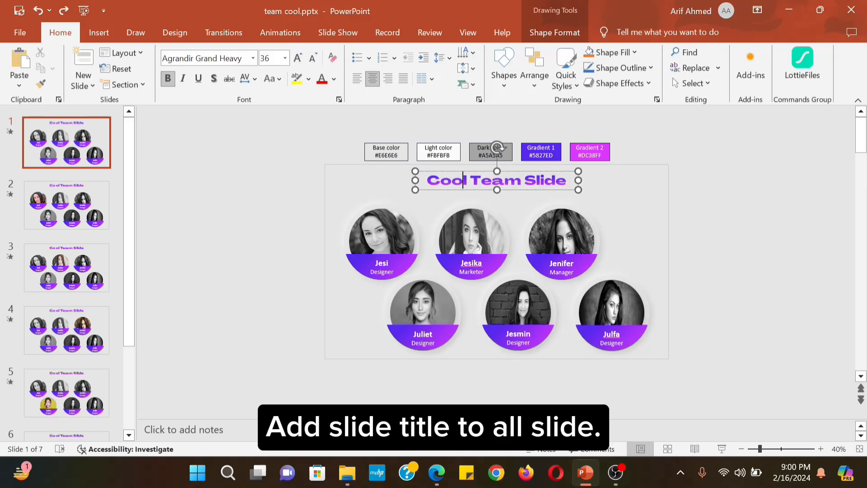
Run the slide show and test the first photo: colour on hover, name band toggled by clicking
click(723, 448)
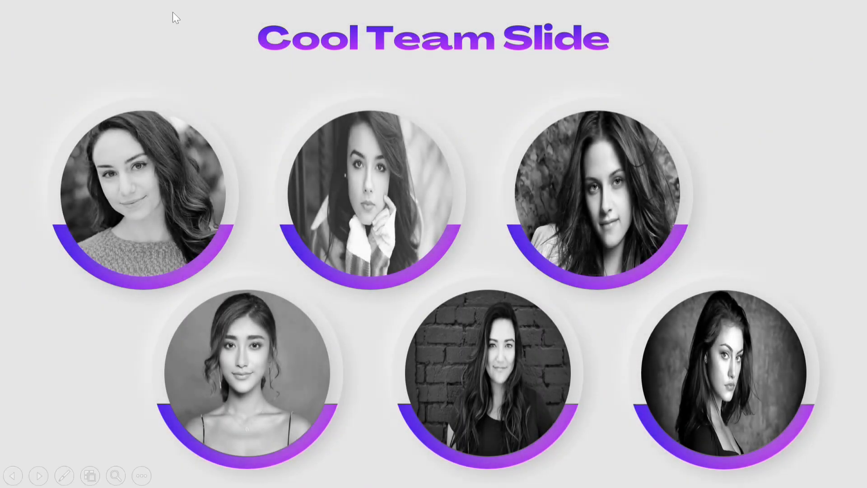
click(151, 131)
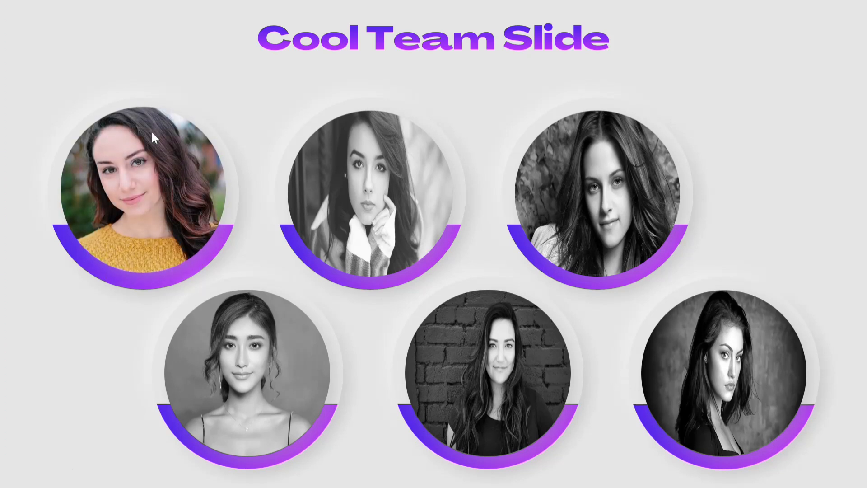
click(152, 138)
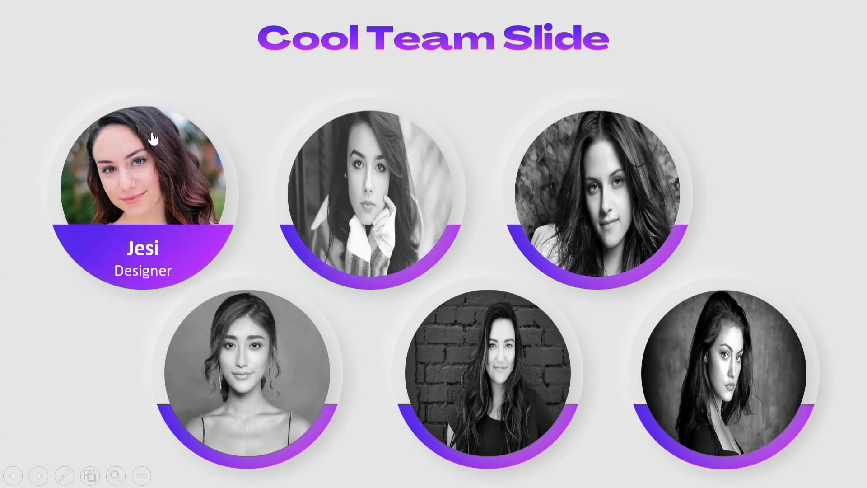
click(153, 138)
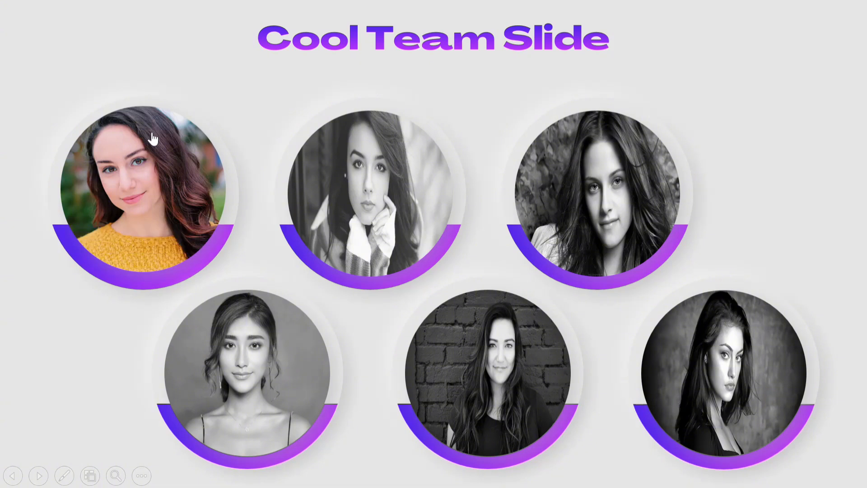